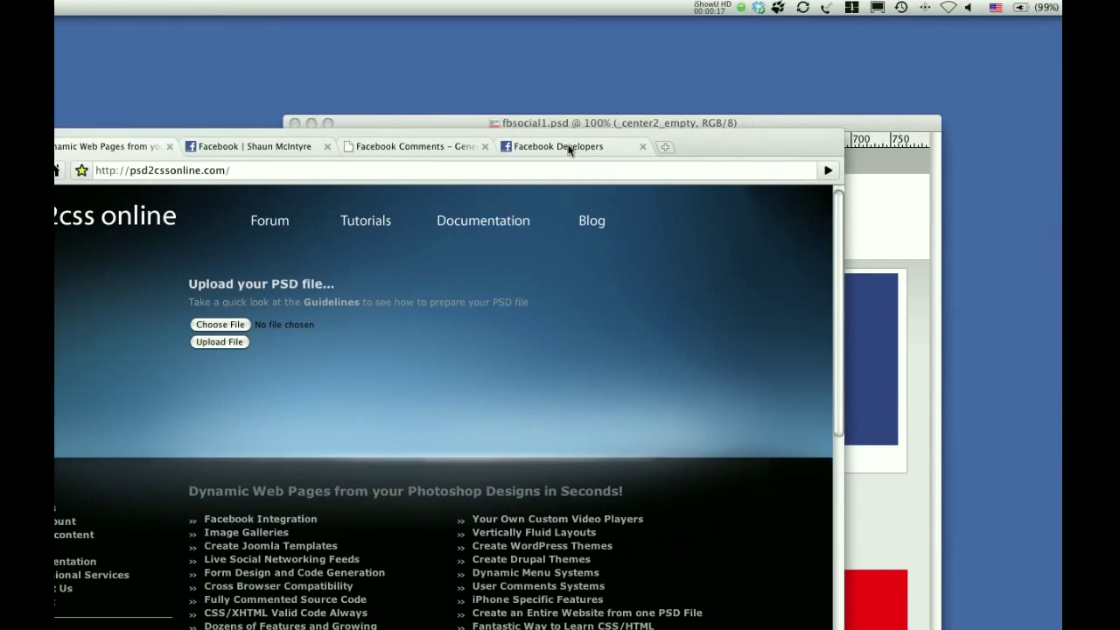
Step: Look over Facebook's Social plugins page, then return to the psd2css Online upload page
click(901, 128)
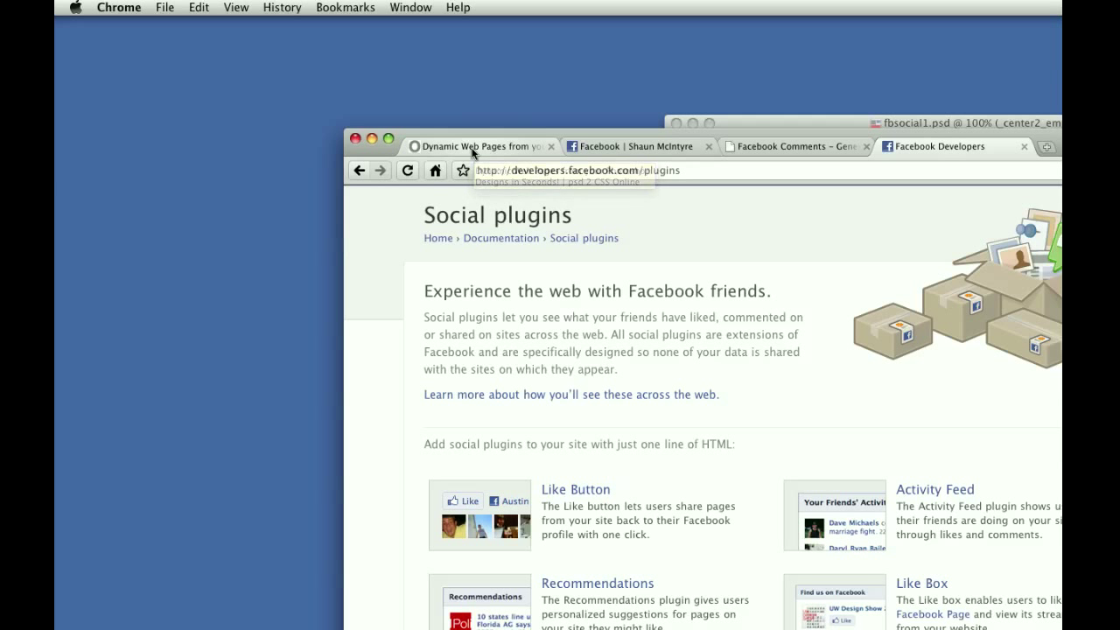
click(472, 154)
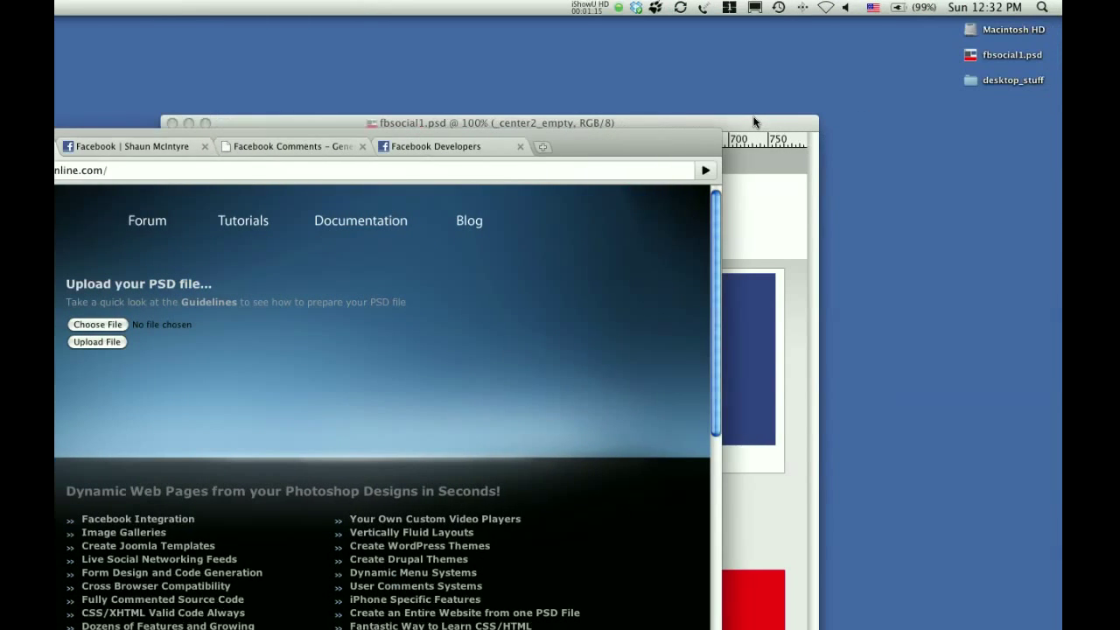
click(754, 122)
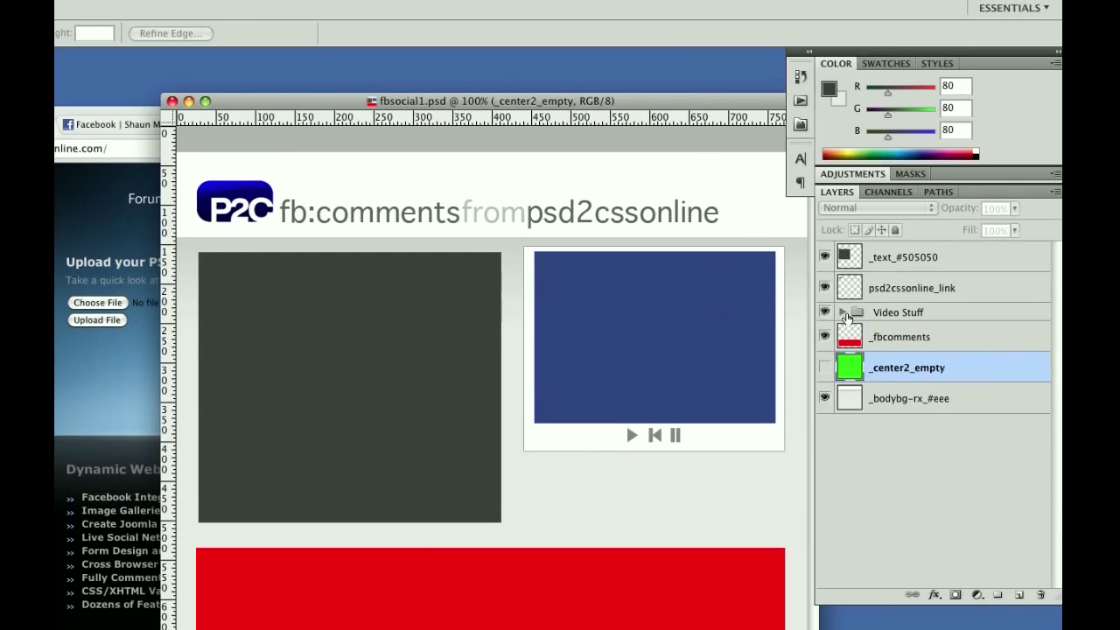
click(840, 235)
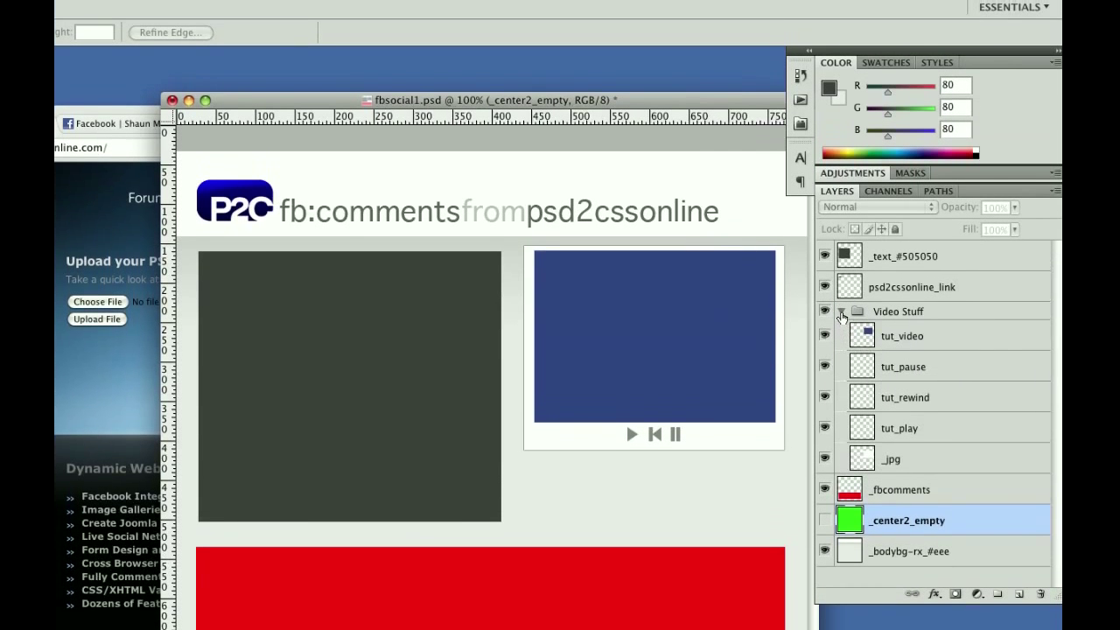
click(841, 313)
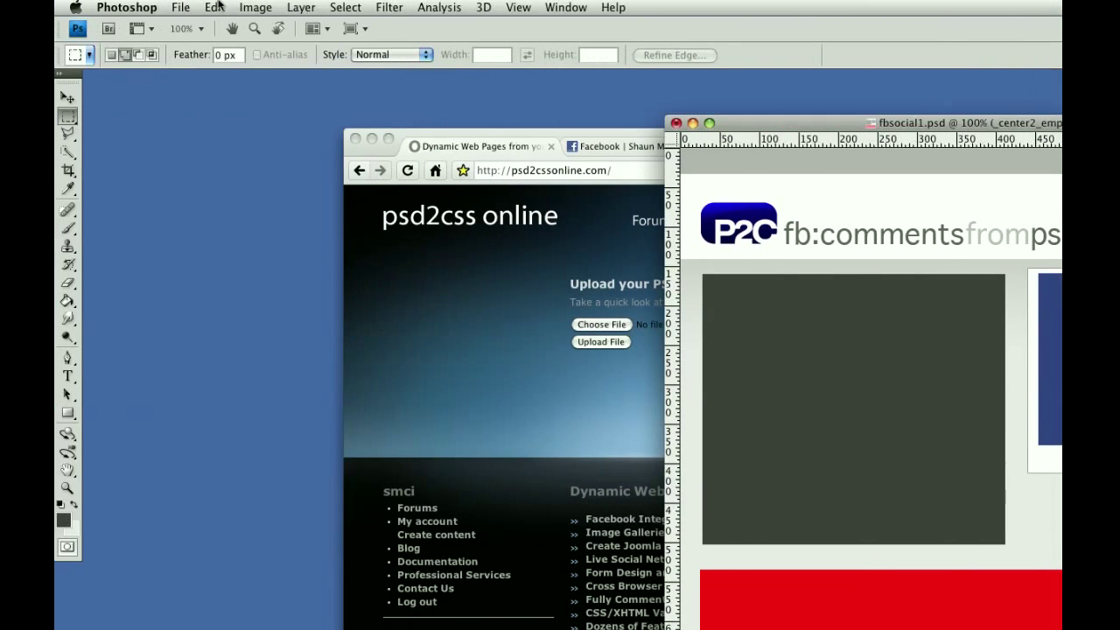
Step: Save the design in Photoshop and upload fbsocial1.psd from the Desktop to psd2css Online
click(181, 7)
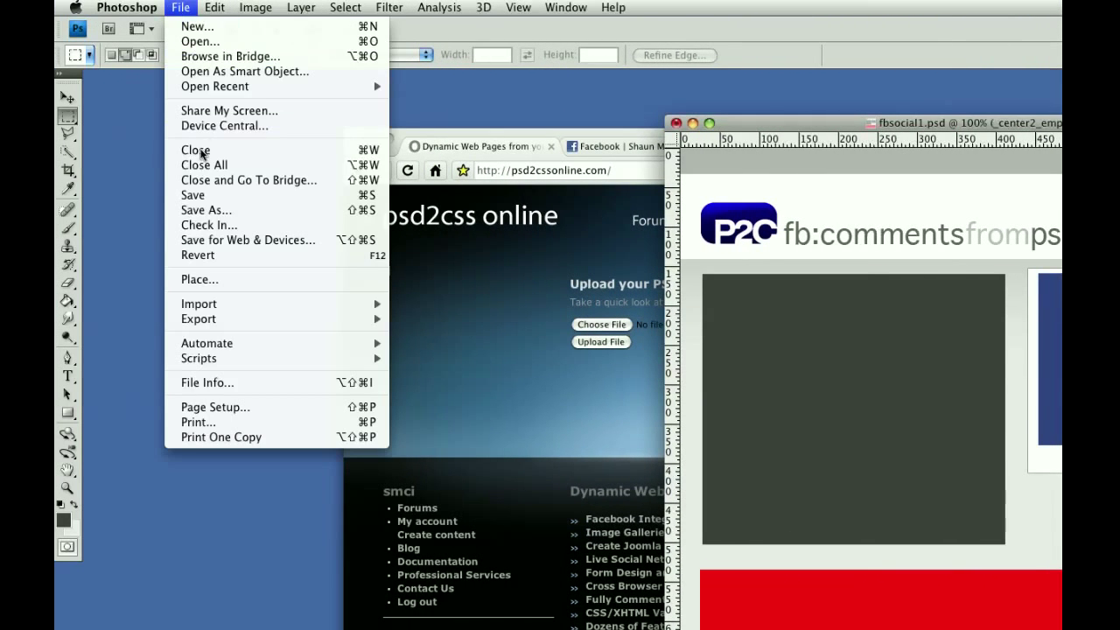
click(210, 196)
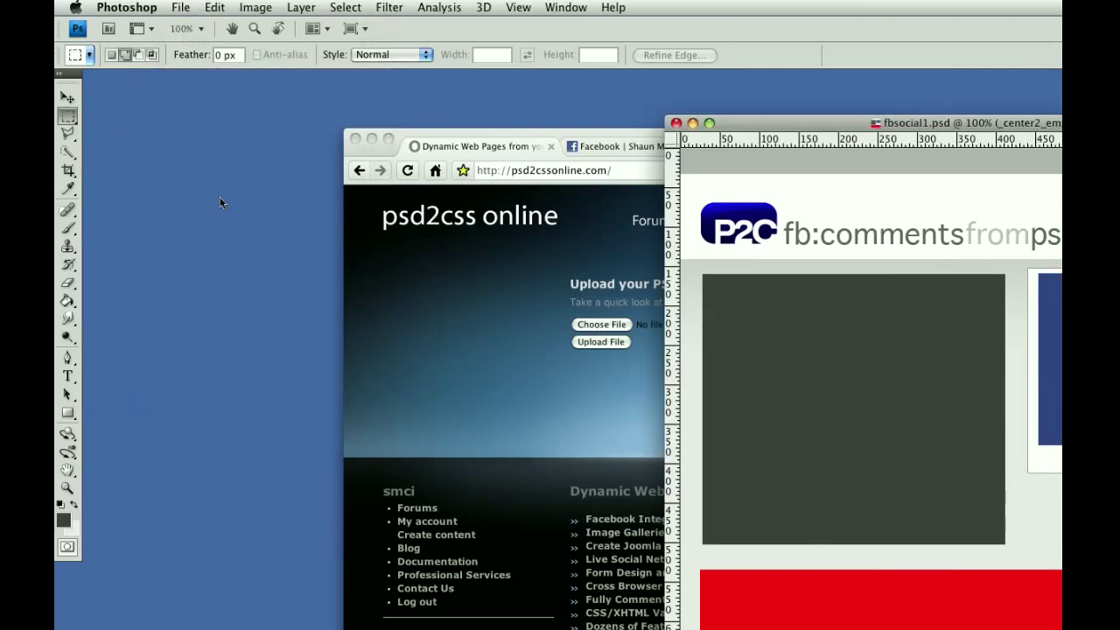
click(490, 335)
click(602, 301)
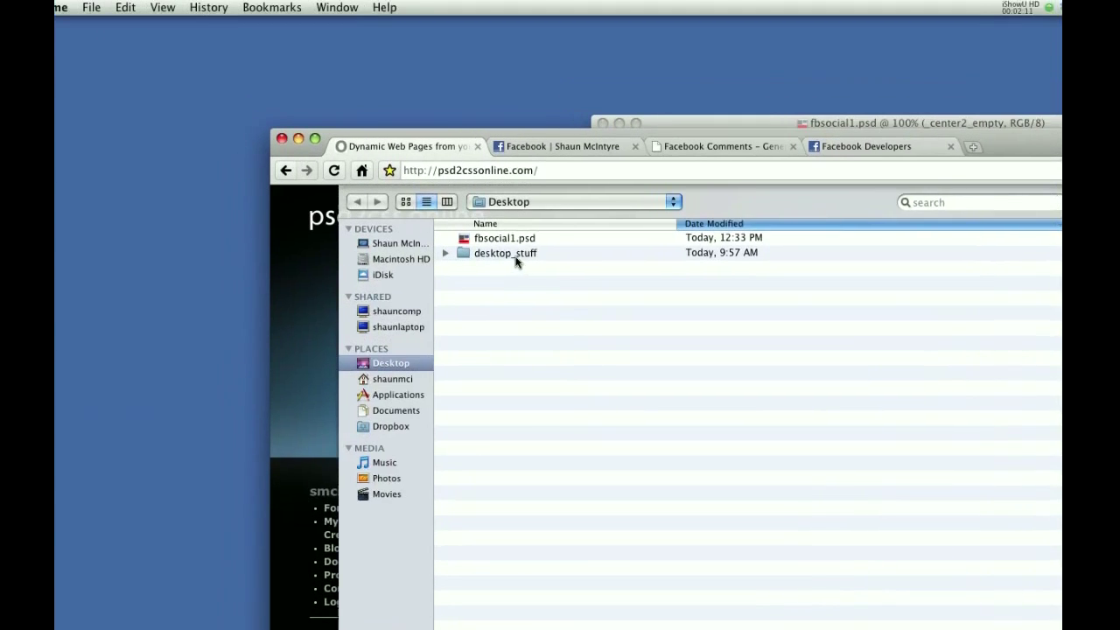
double_click(498, 239)
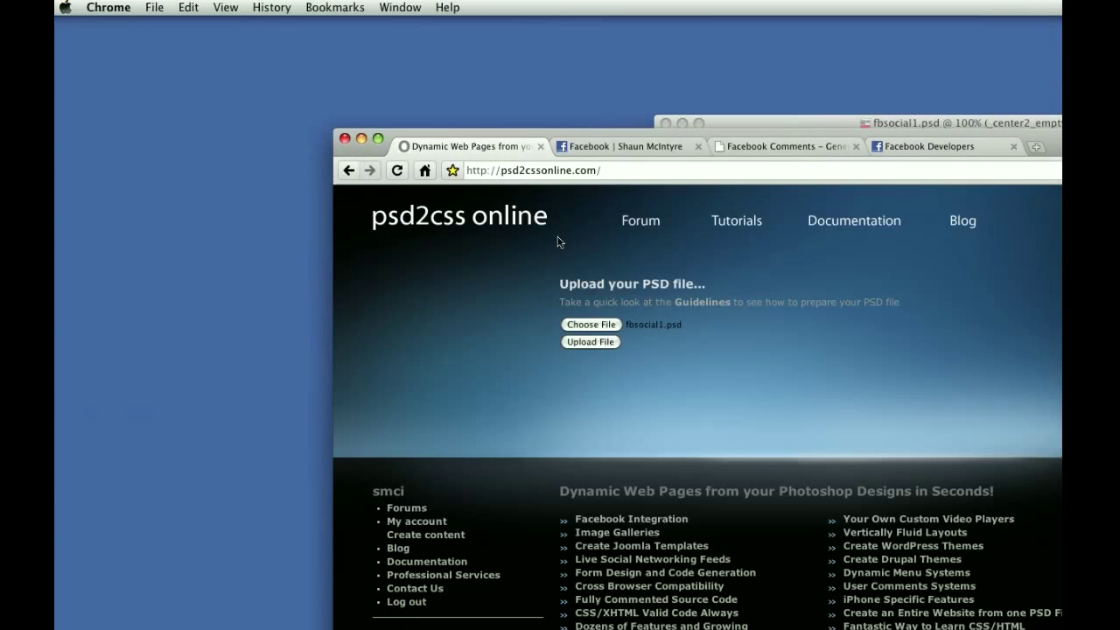
click(587, 342)
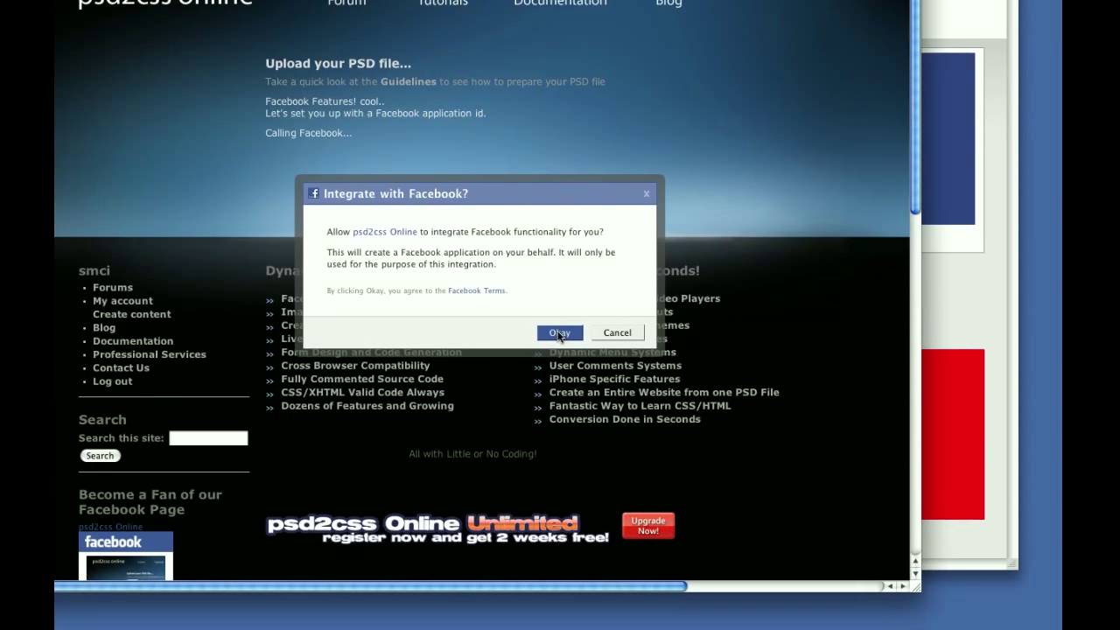
Step: Accept the Integrate with Facebook prompt and let the fbsocial1.psd conversion finish
click(559, 333)
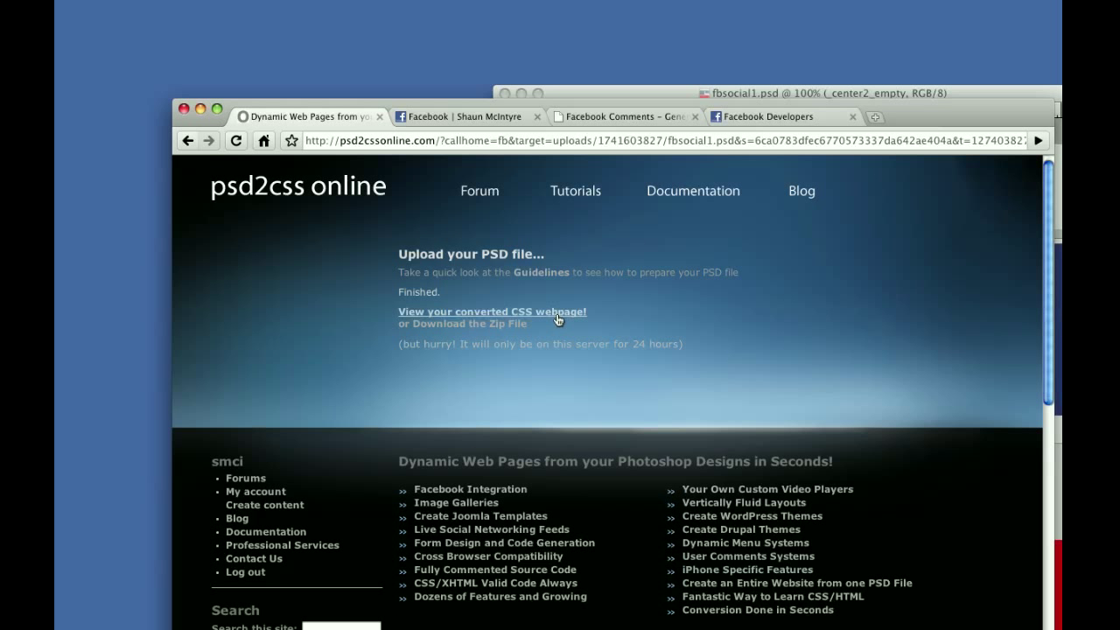
Step: Open the converted fbsocial1 webpage and compare it against the Photoshop design
click(558, 320)
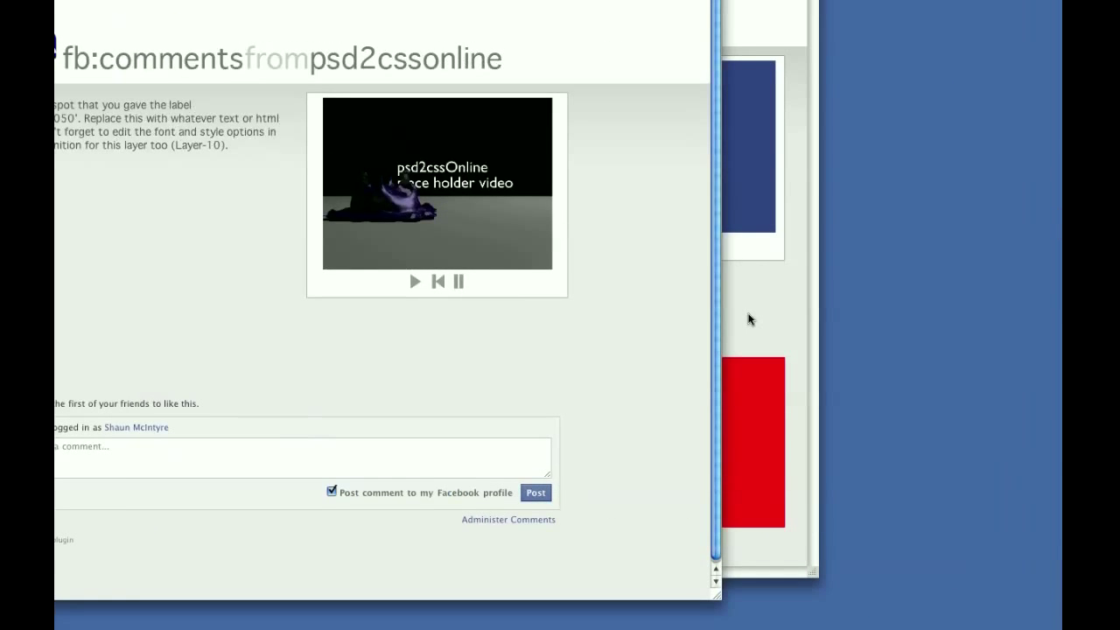
click(908, 312)
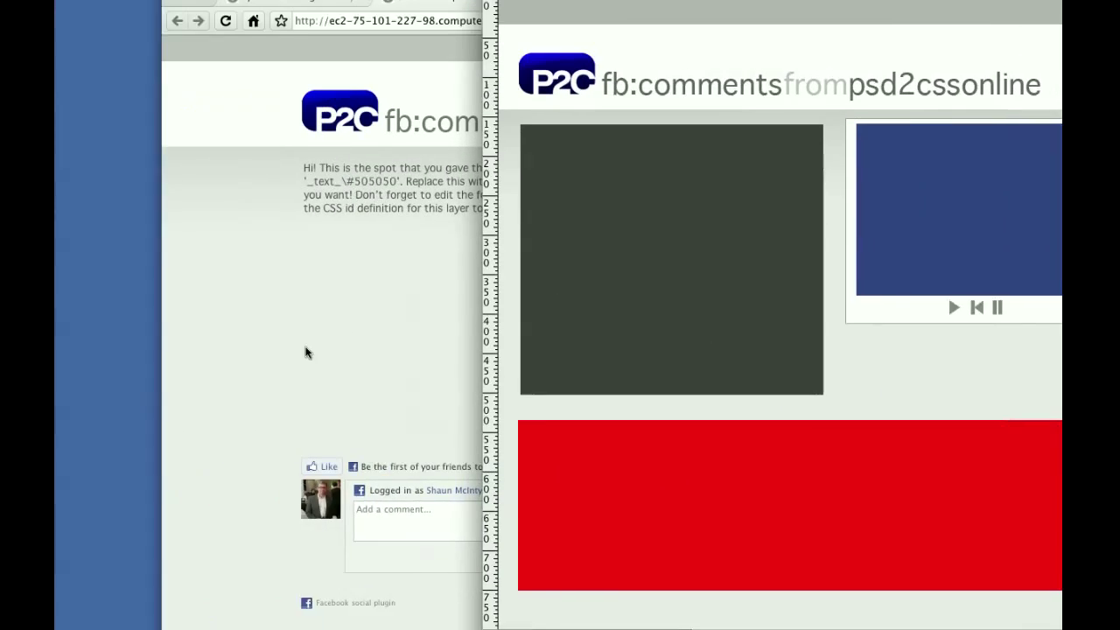
click(145, 442)
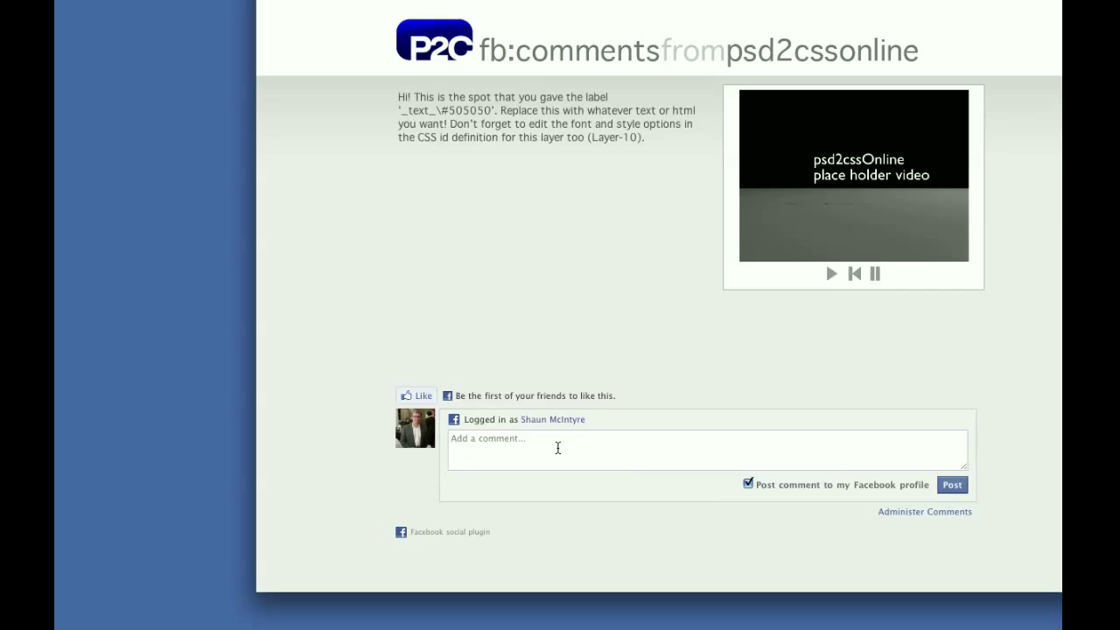
Step: Post the comment 'Wow this is so cool! Great site!' in the page's Facebook comments box
click(557, 447)
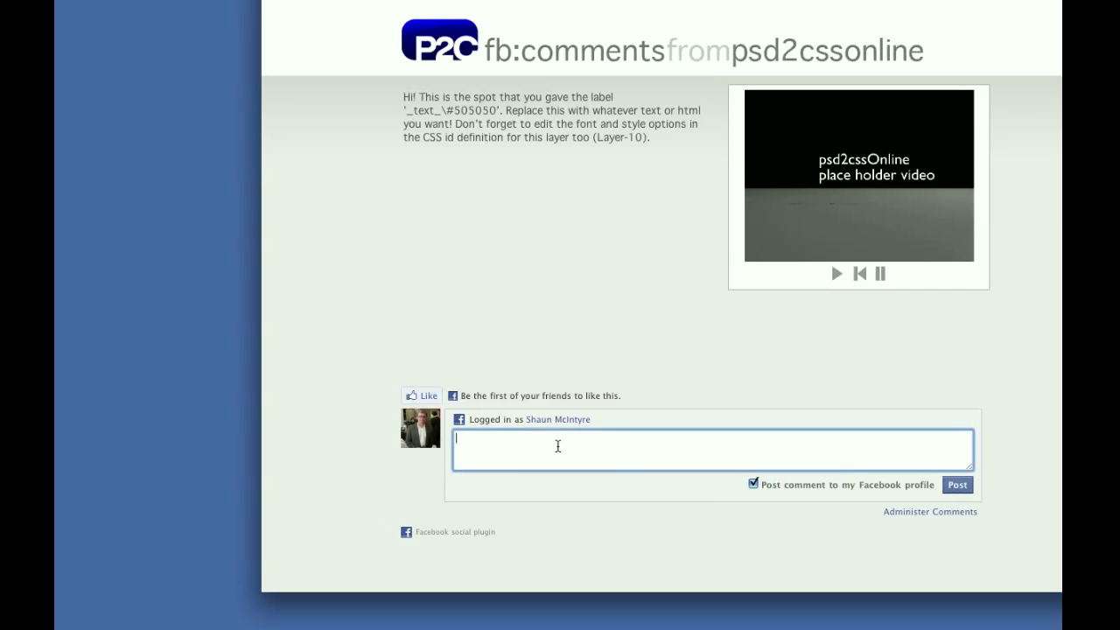
text(Wow this is so cool! C)
text(reat site!)
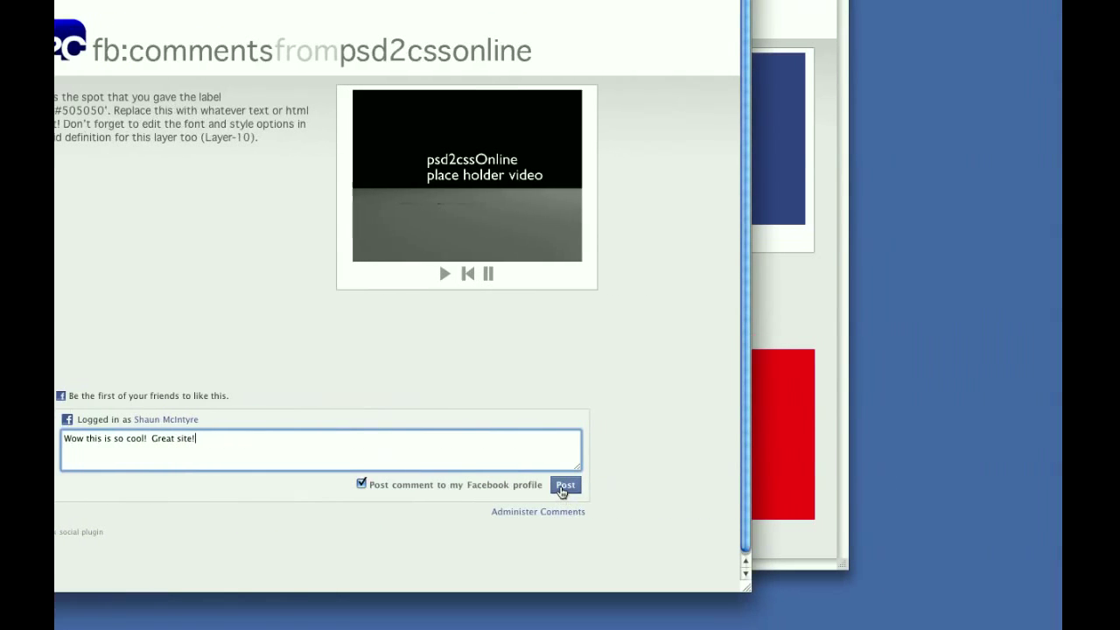
click(562, 486)
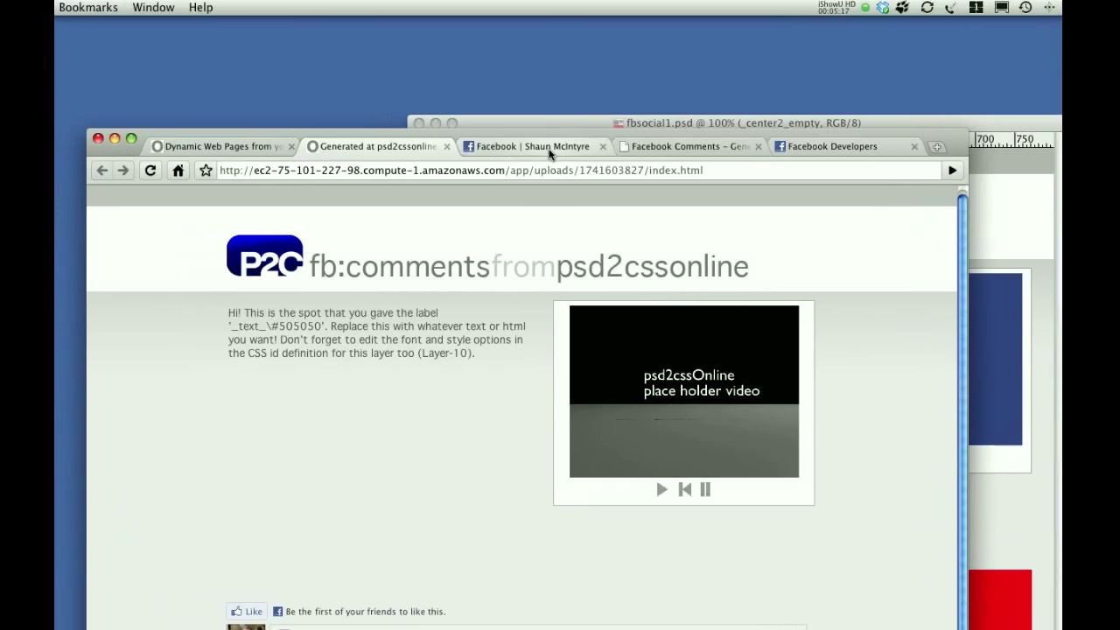
Step: Reload the Facebook profile wall to see the new comment post from the generated page
click(427, 35)
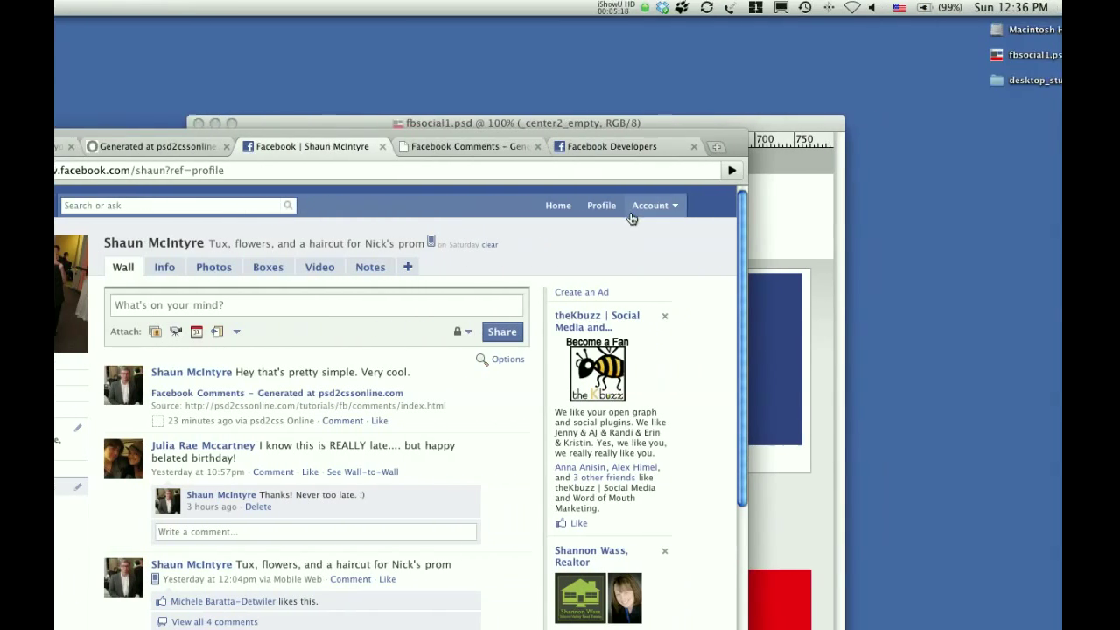
click(588, 205)
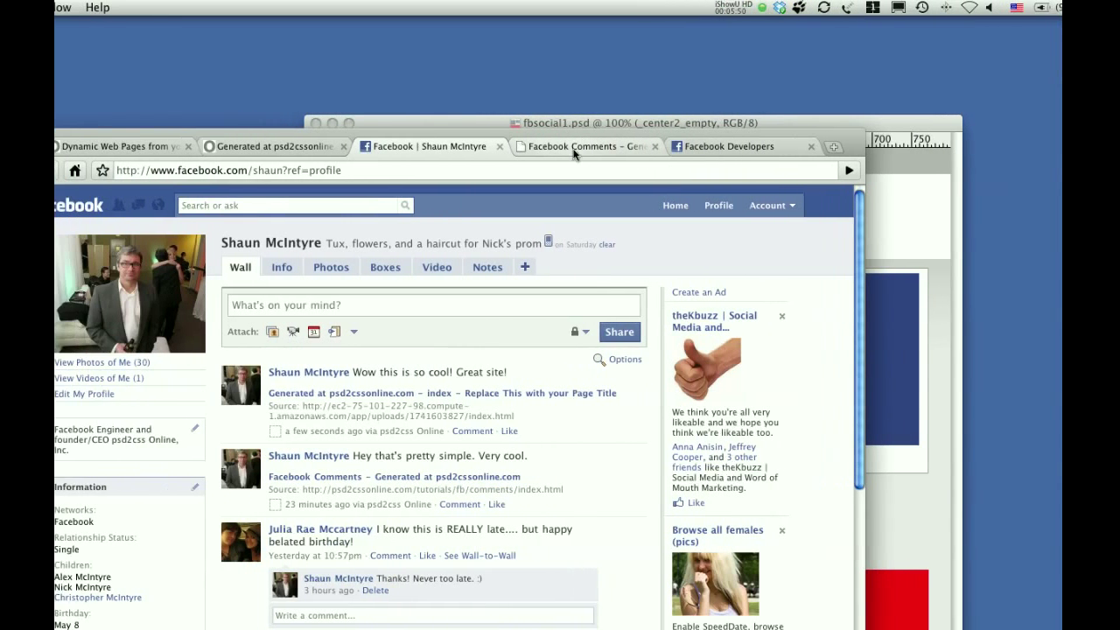
Step: Like the Facebook Comments example page from the button above its comments box
click(744, 78)
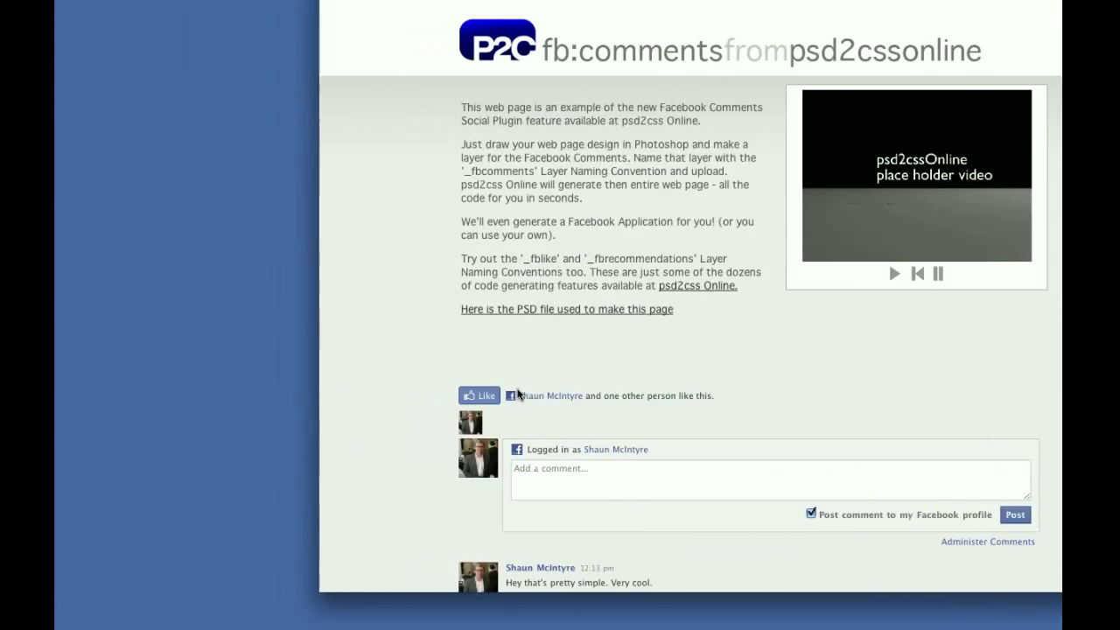
click(120, 617)
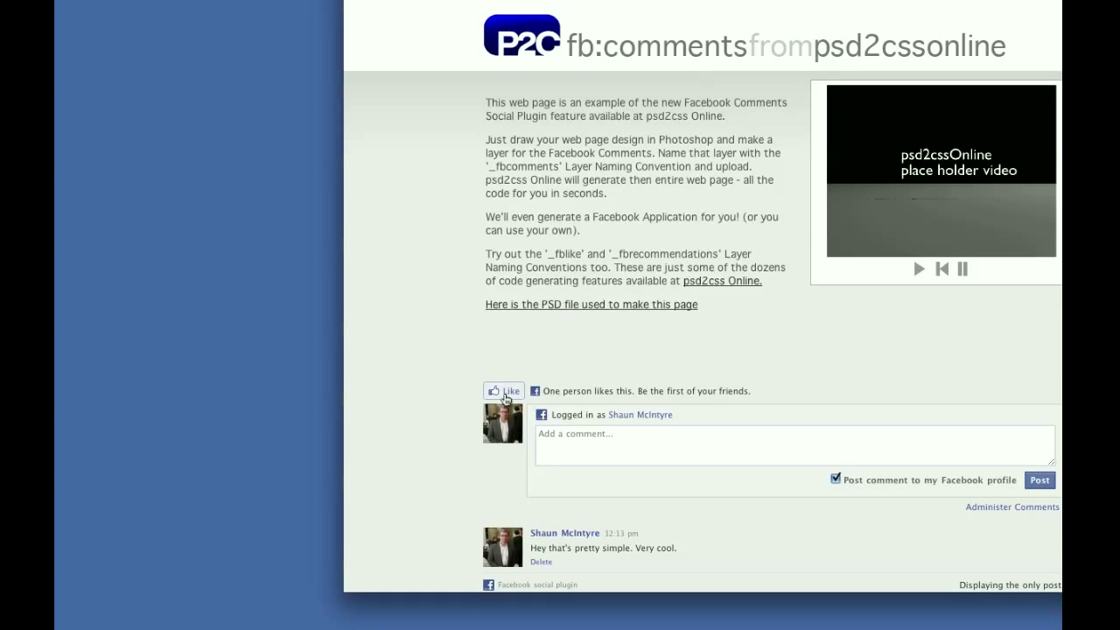
click(504, 395)
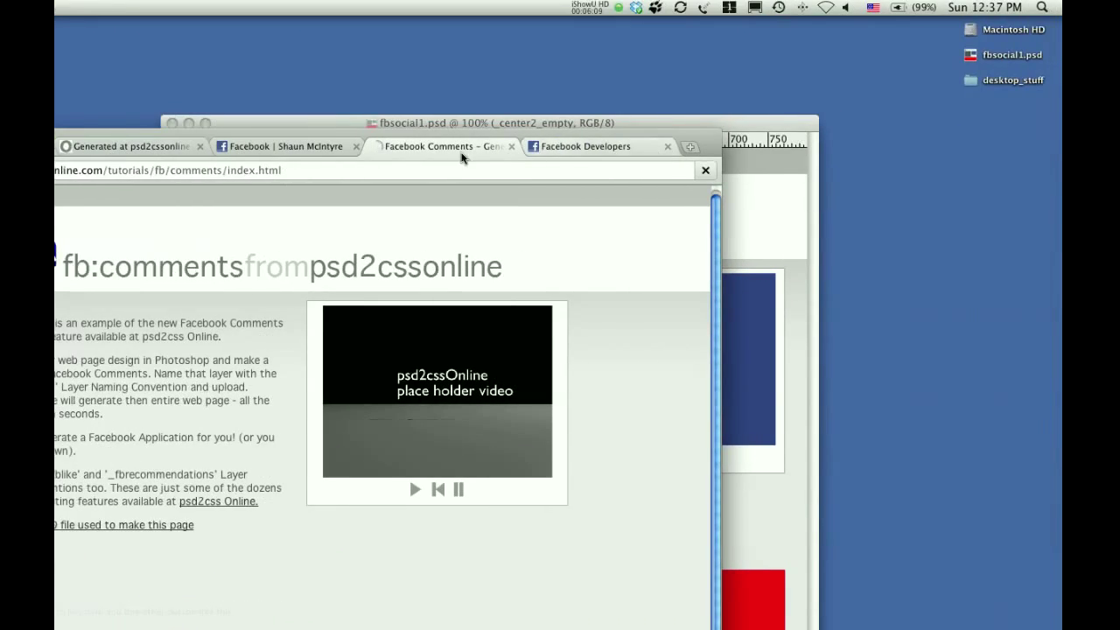
Step: Check the like and comment in the Facebook profile's Recent Activity, then return to the generated fb:comments page
click(400, 146)
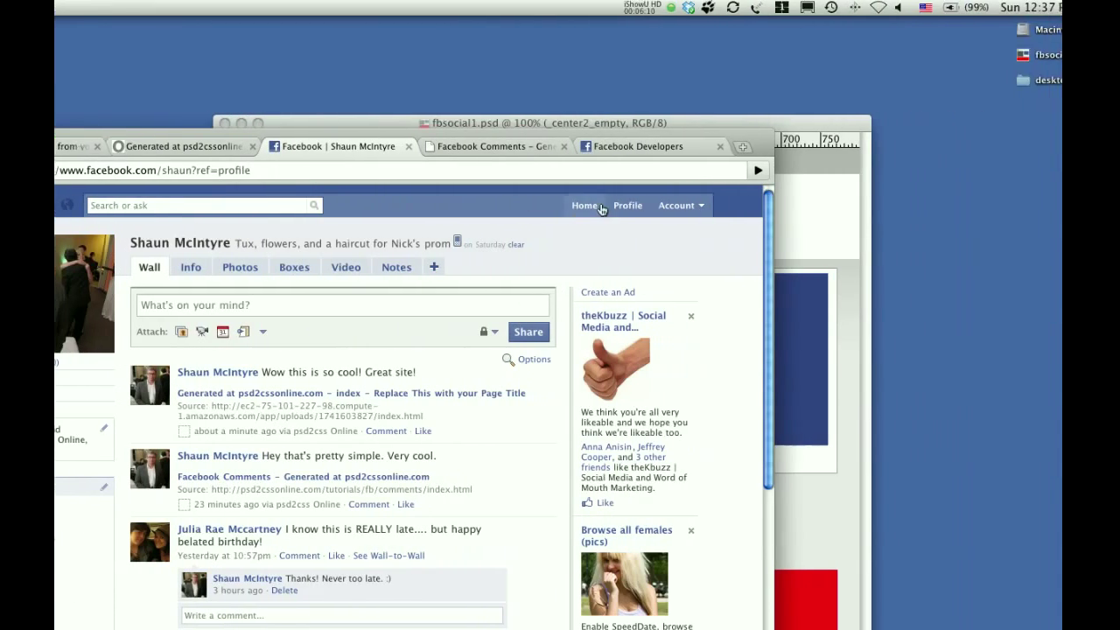
click(617, 206)
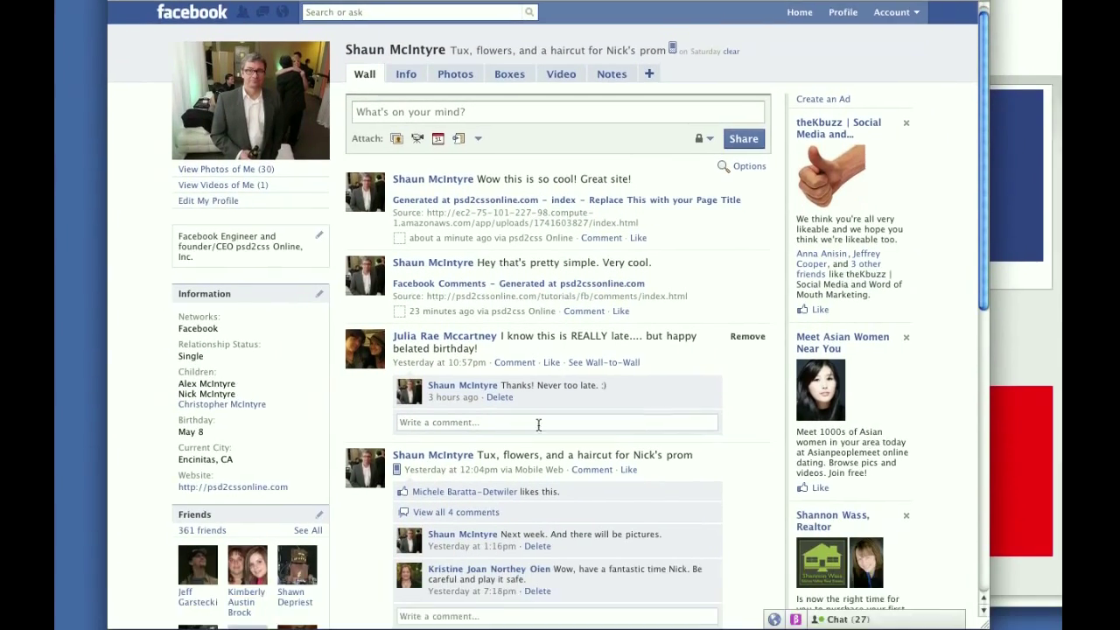
scroll(516, 473, down, 5)
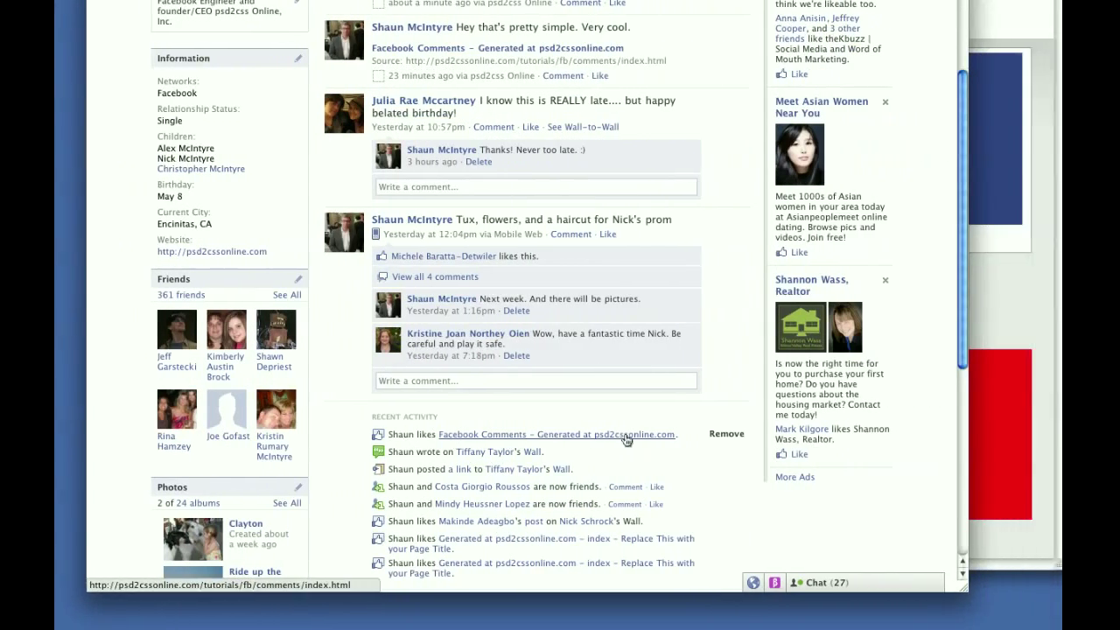
scroll(558, 374, up, 5)
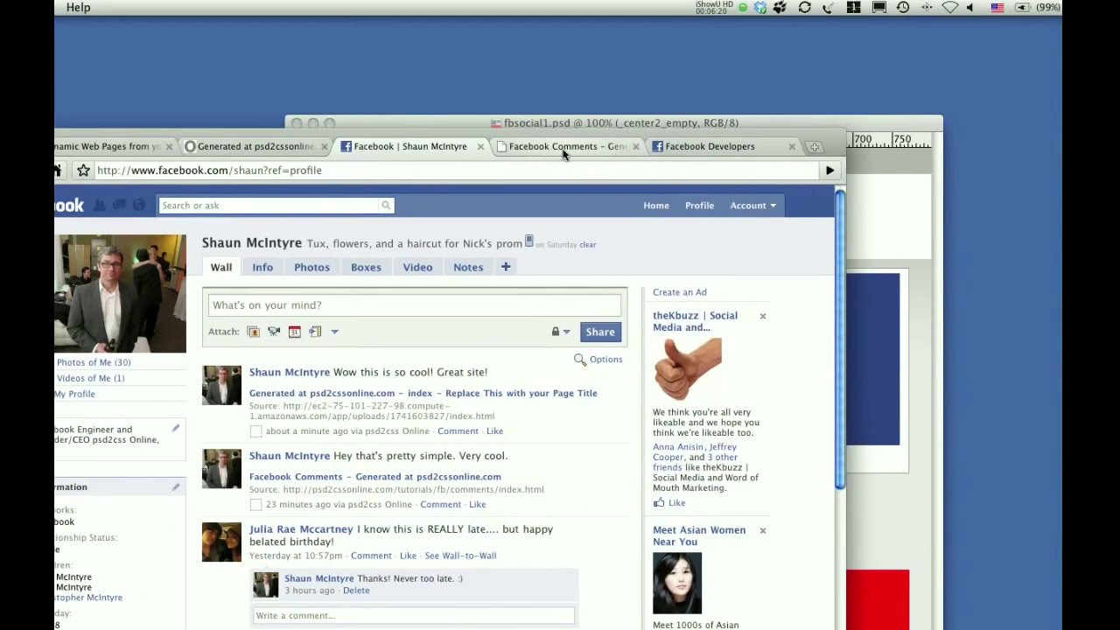
click(560, 147)
click(704, 146)
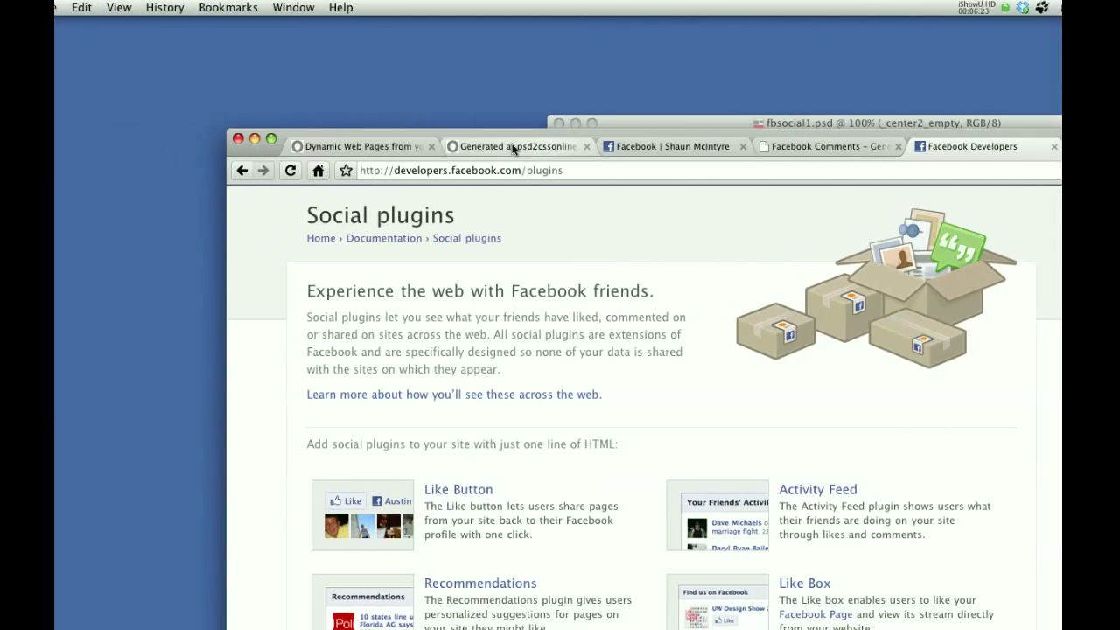
click(514, 147)
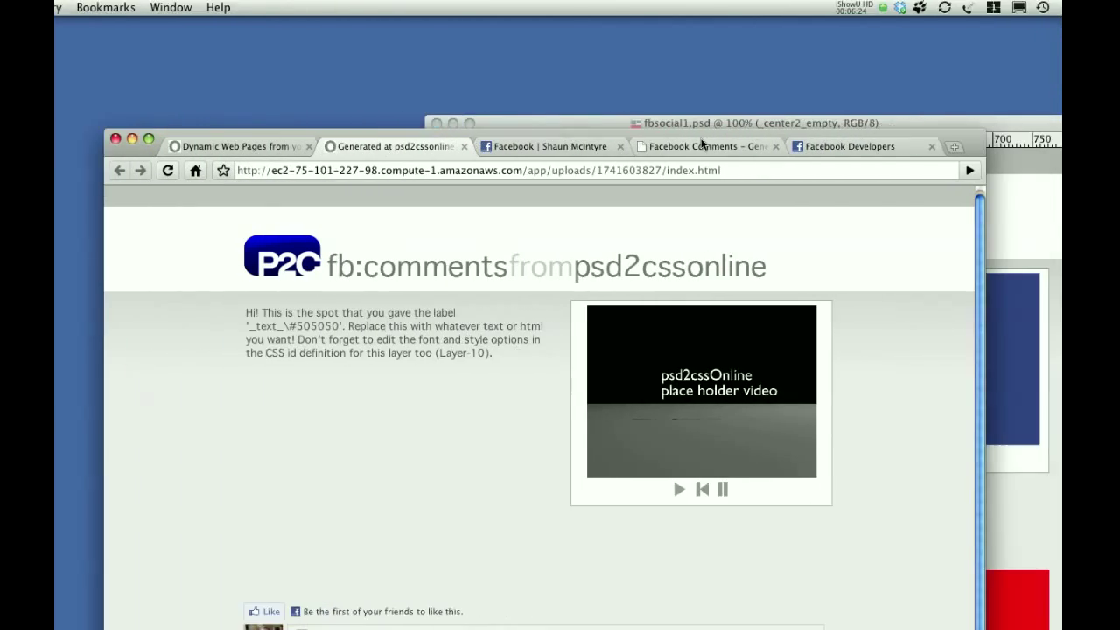
Step: Highlight the fb:comments tutorial paragraphs and the '_fbrecommendations' layer naming convention
click(824, 147)
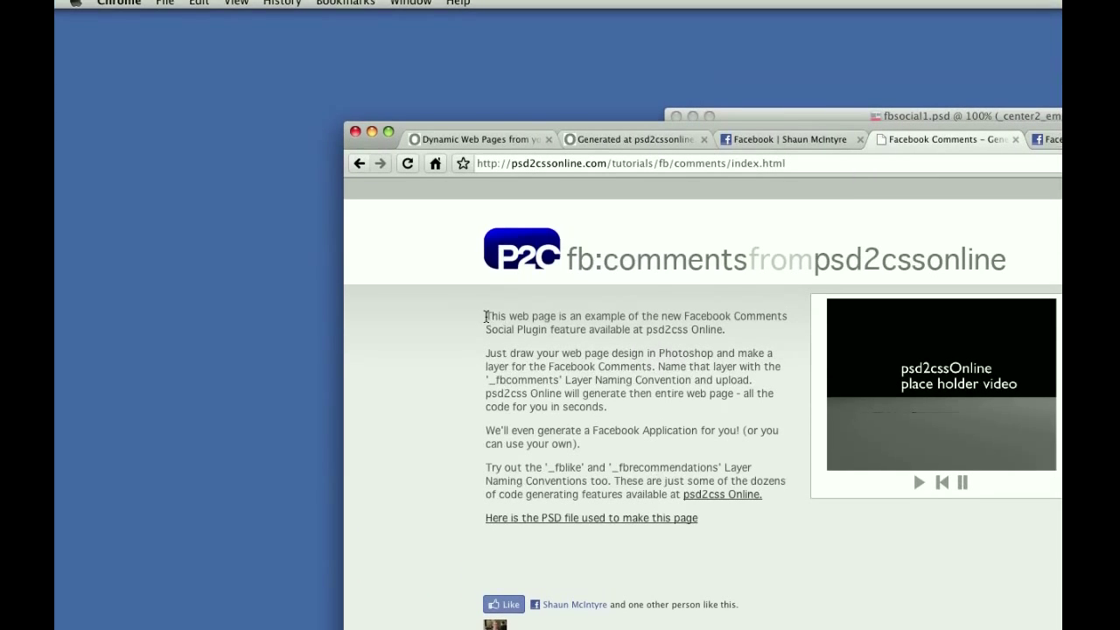
drag(486, 316, 675, 426)
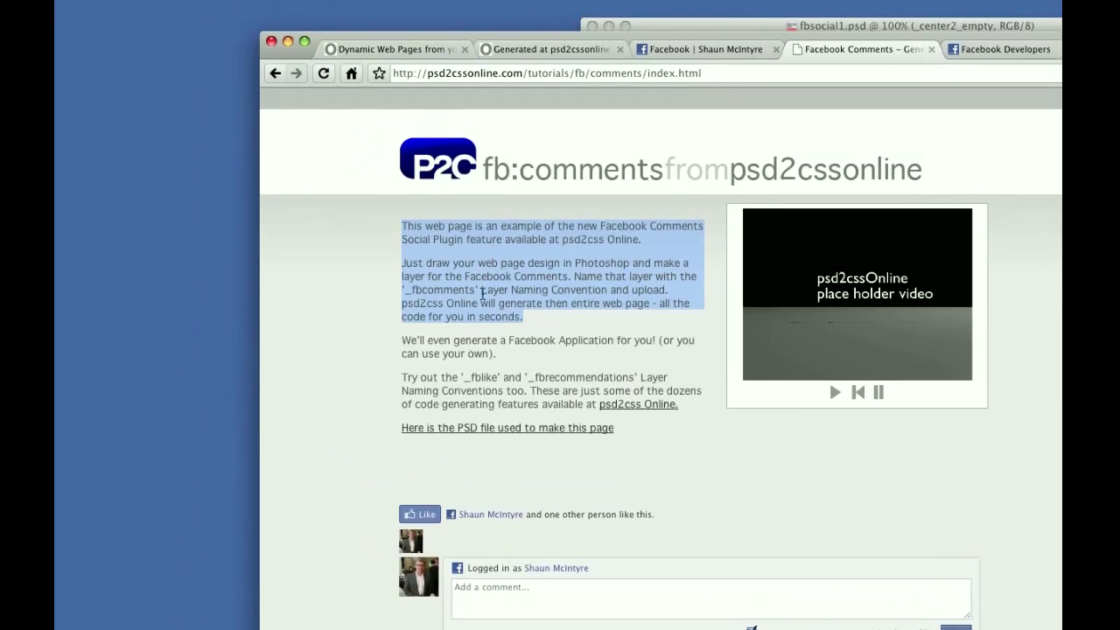
click(365, 147)
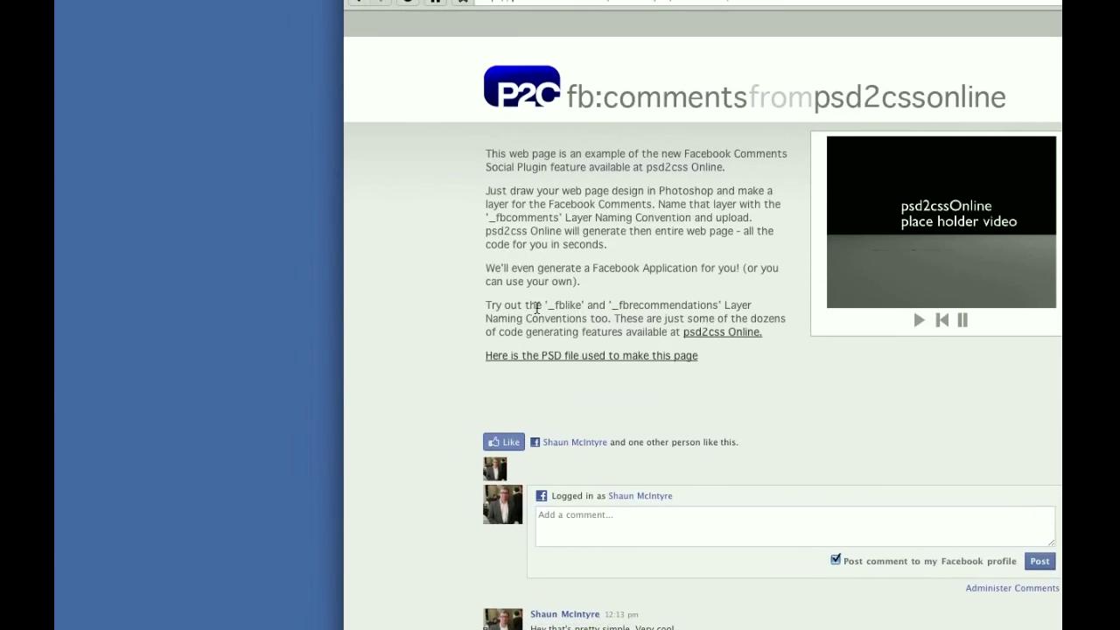
drag(554, 306, 689, 318)
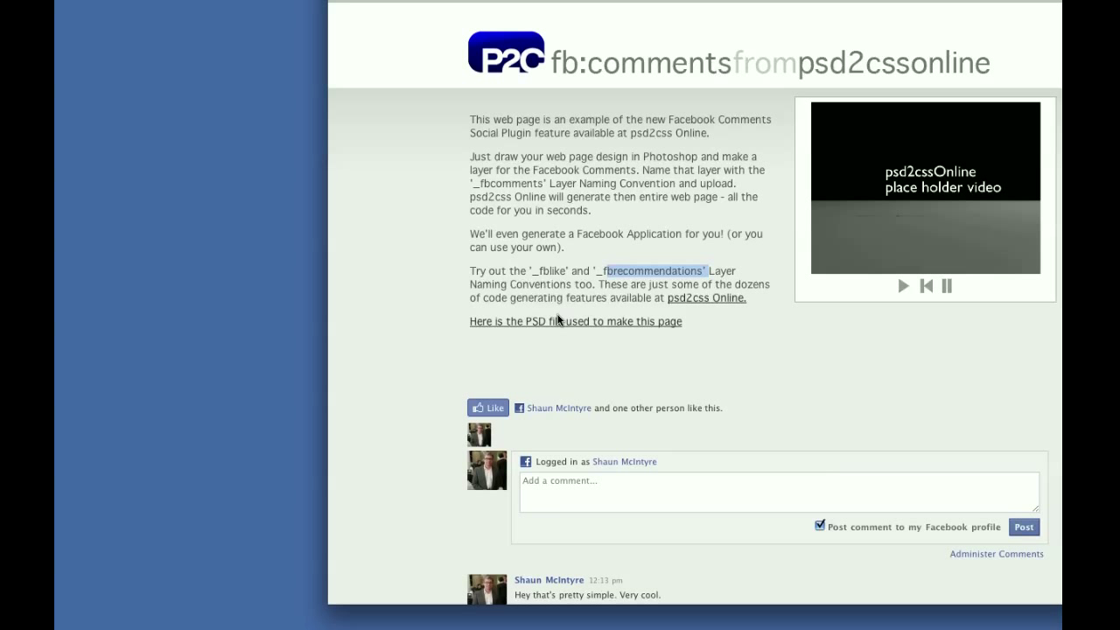
click(483, 274)
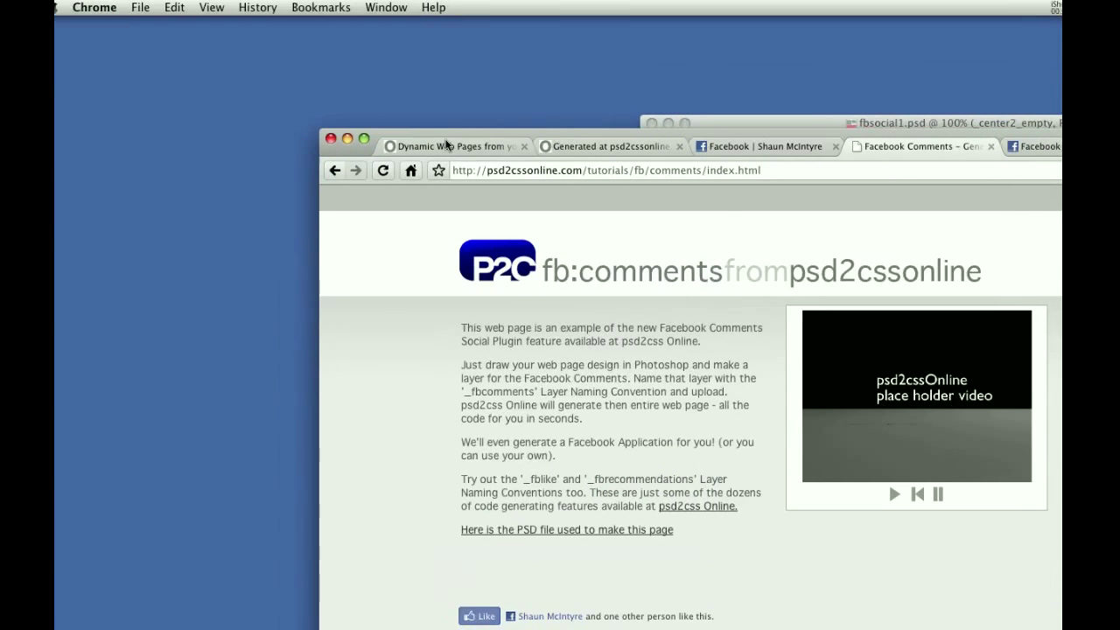
Step: Switch between the upload results page and the generated fb:comments page, ending on the results page for the zip download
click(488, 149)
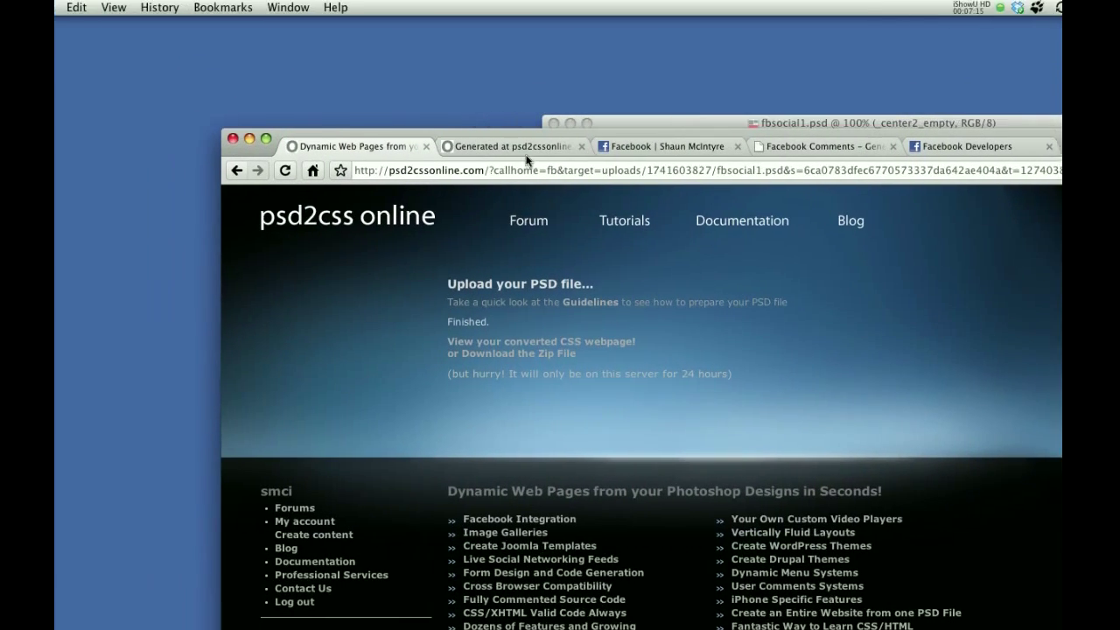
click(642, 147)
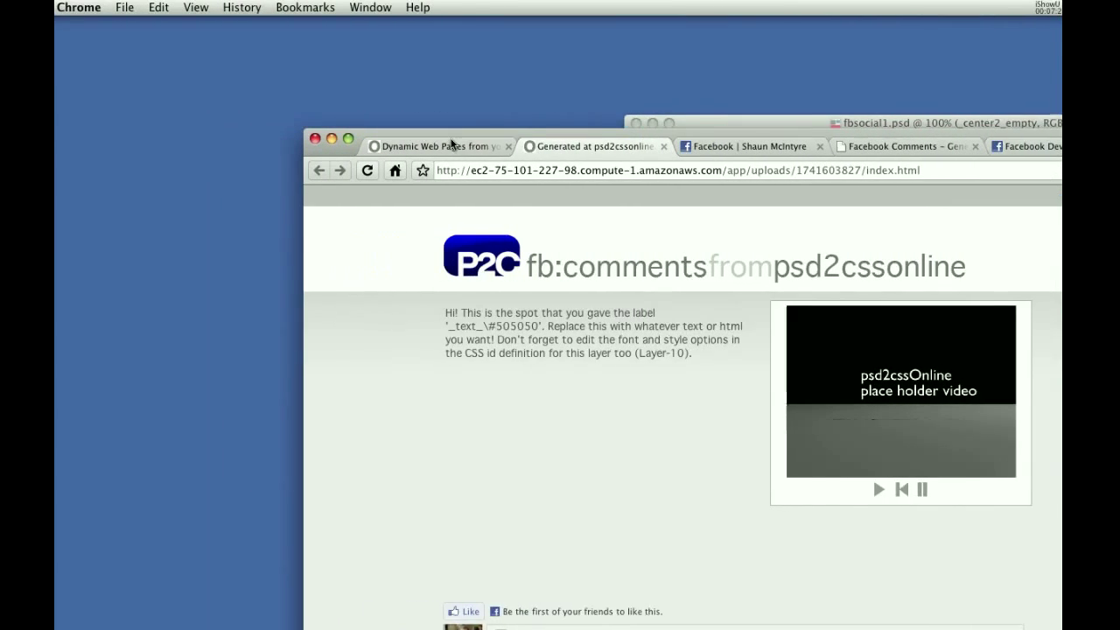
click(124, 146)
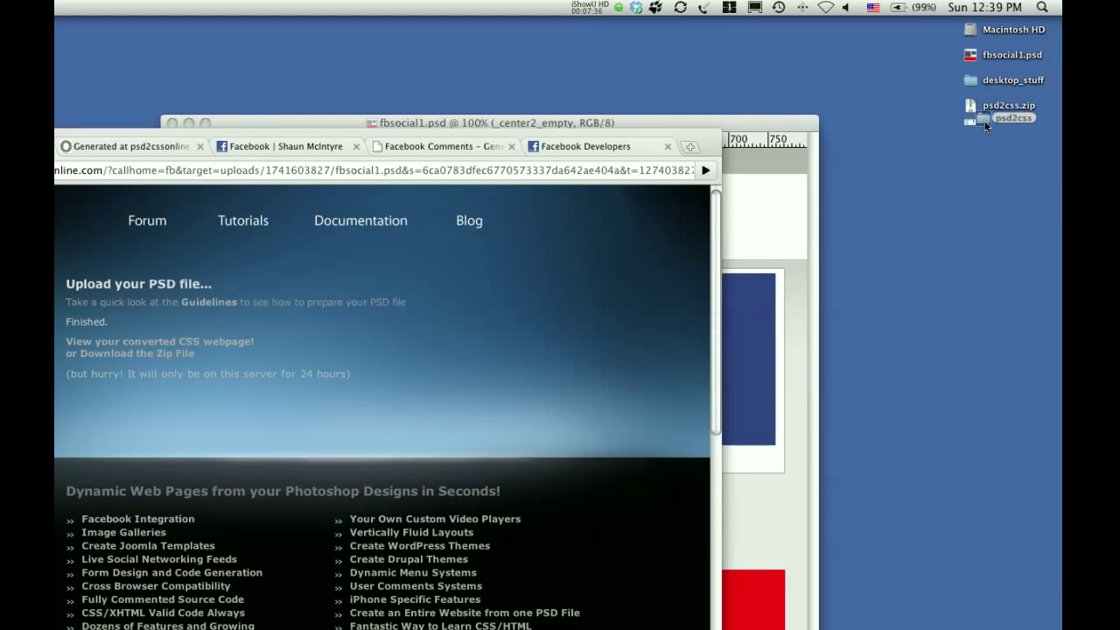
Step: Browse the unzipped psd2css folder's 19 files in an enlarged Finder window, then return to the generated fb:comments page in Chrome
double_click(986, 127)
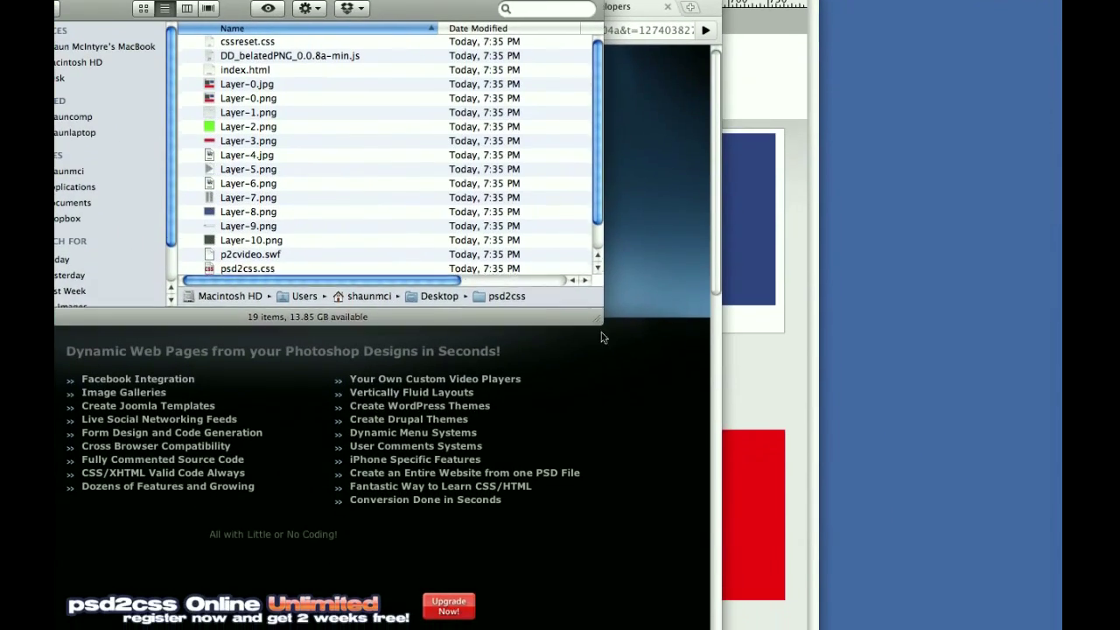
drag(602, 338, 735, 376)
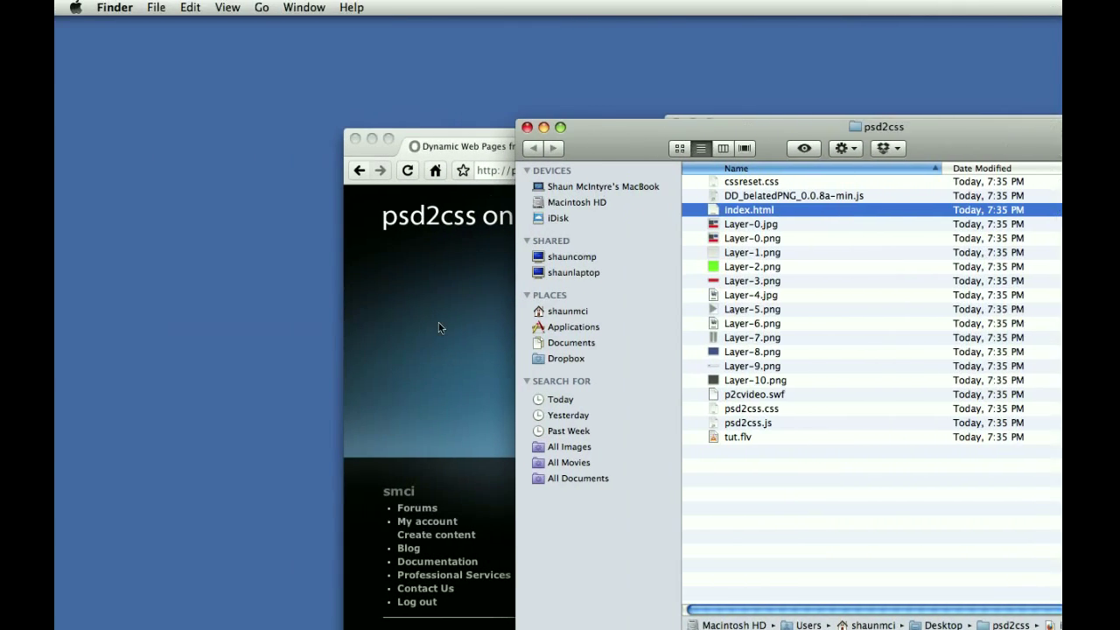
click(236, 332)
click(448, 157)
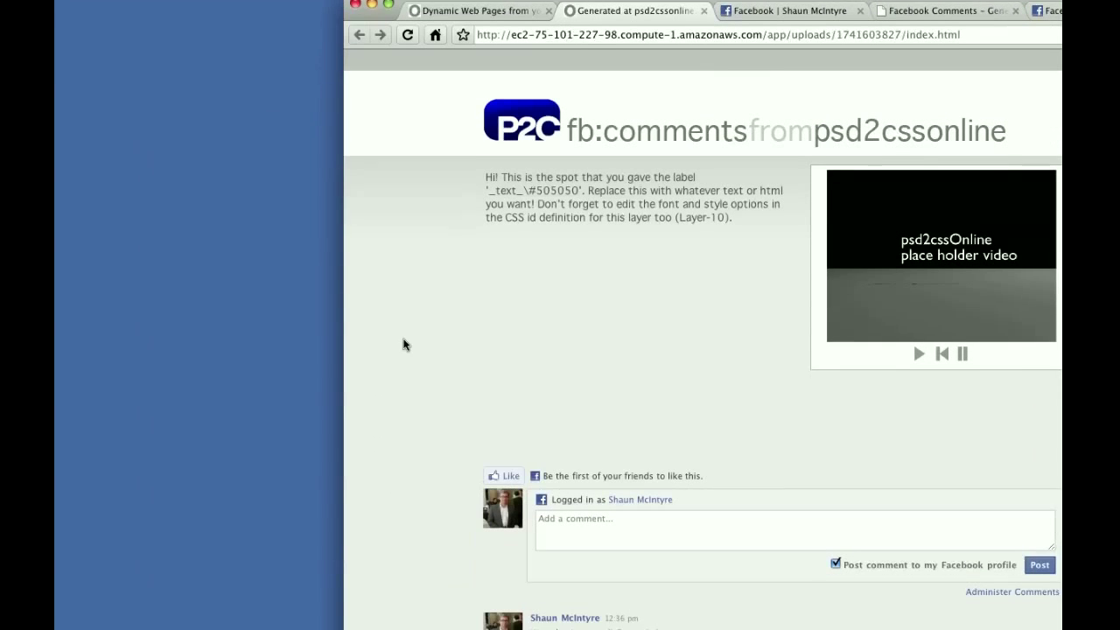
Step: View the generated page's HTML source and scroll down to the comments-box code
right_click(320, 465)
click(477, 347)
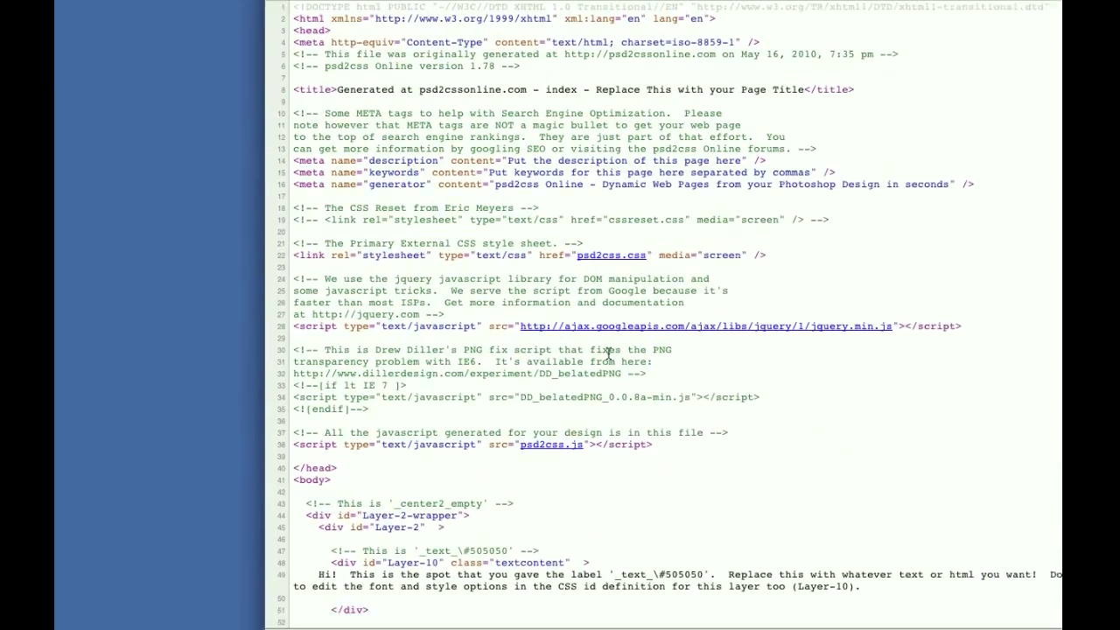
scroll(608, 353, down, 10)
scroll(557, 308, up, 7)
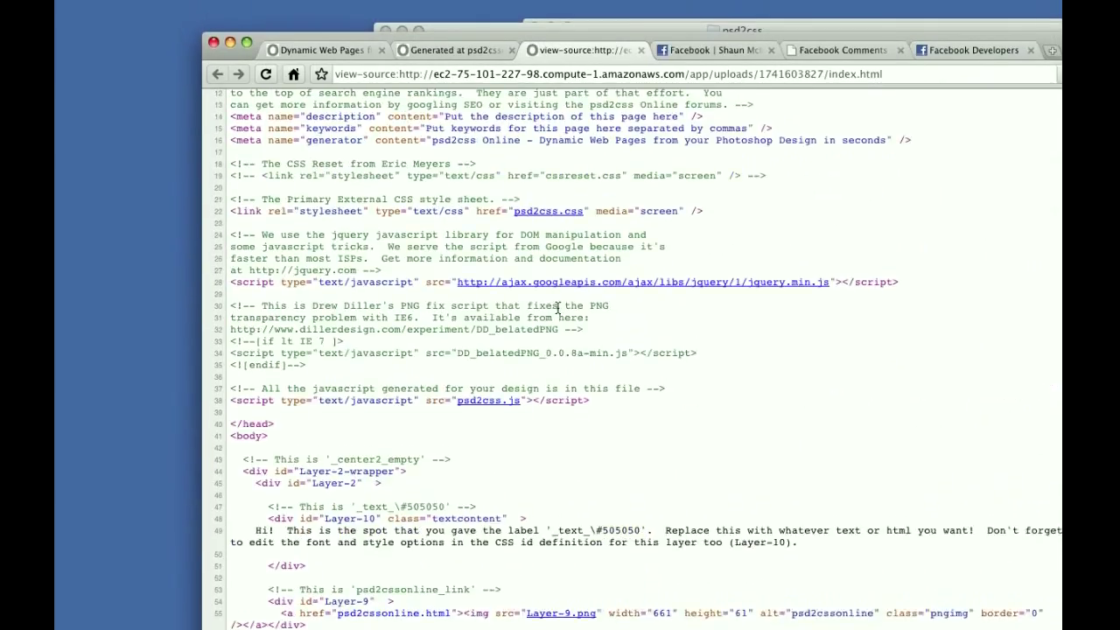
scroll(557, 308, up, 5)
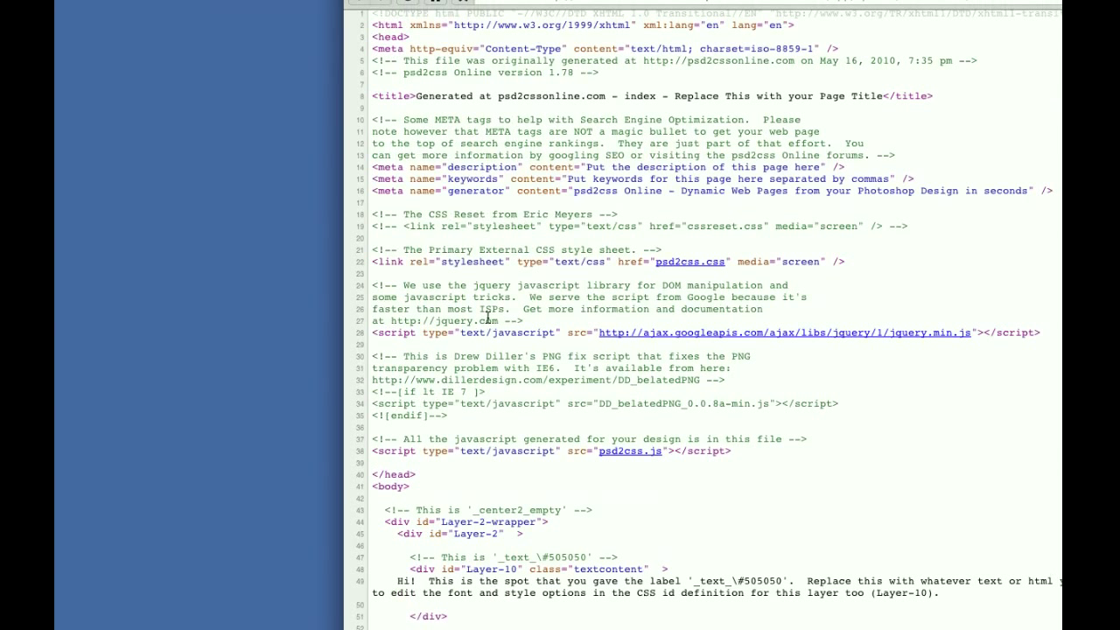
scroll(487, 319, down, 10)
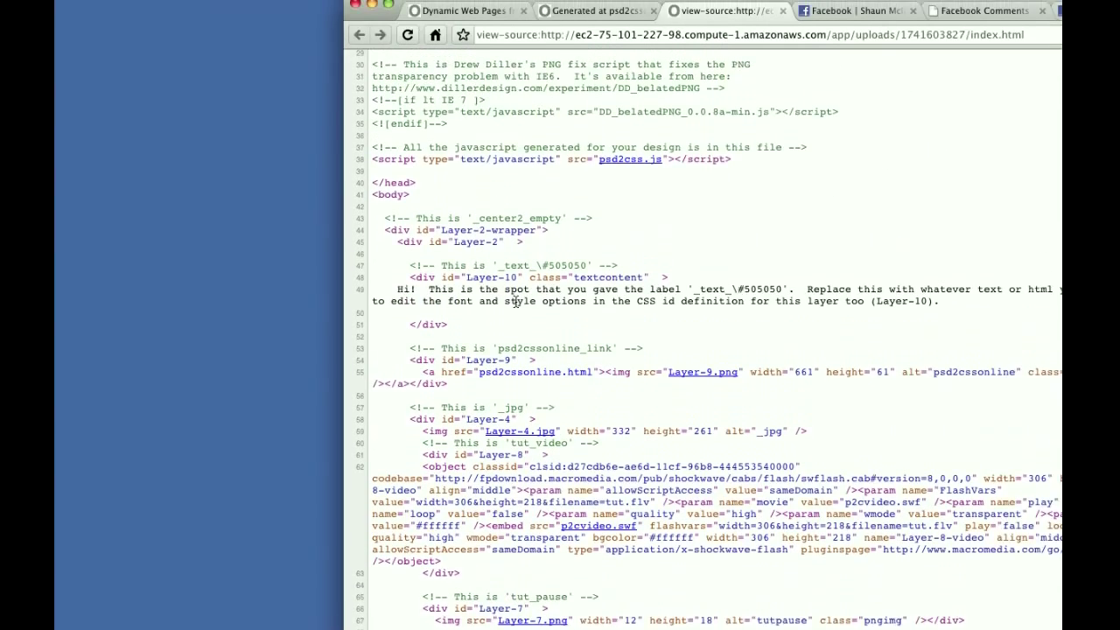
scroll(516, 302, down, 3)
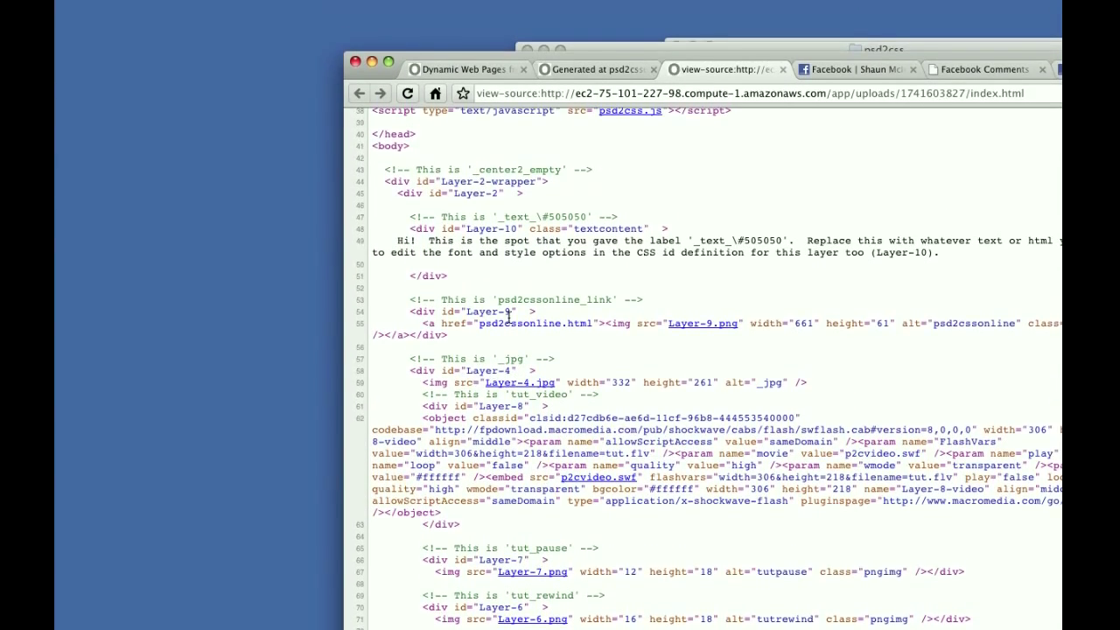
scroll(510, 317, down, 8)
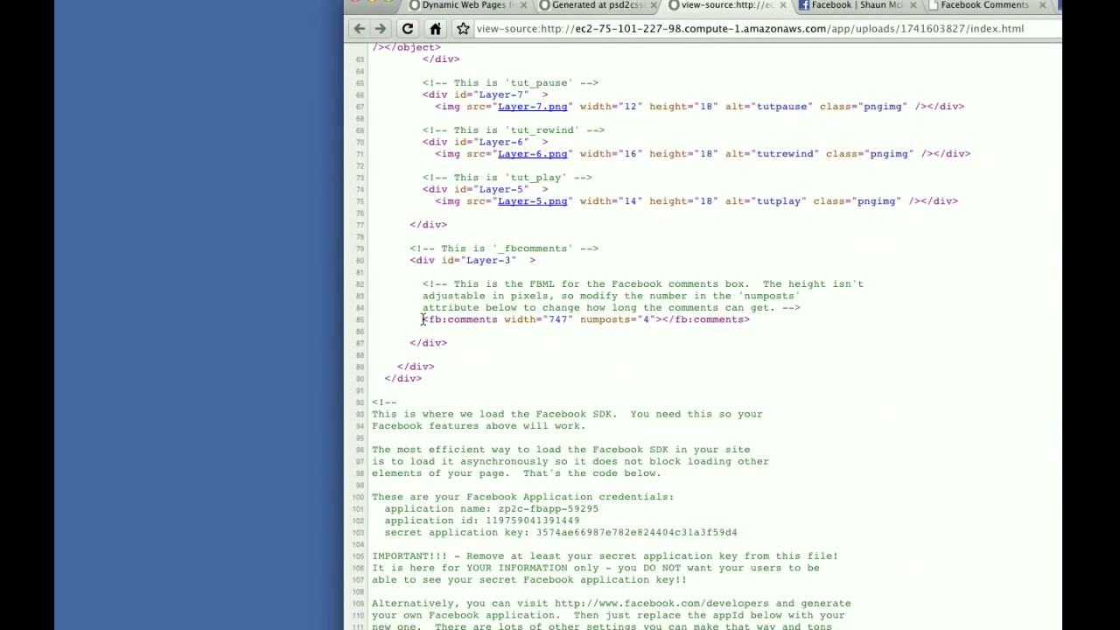
Step: Highlight the fb:comments tag (width 747, numposts 4) and the Facebook SDK loading script
drag(592, 318, 750, 318)
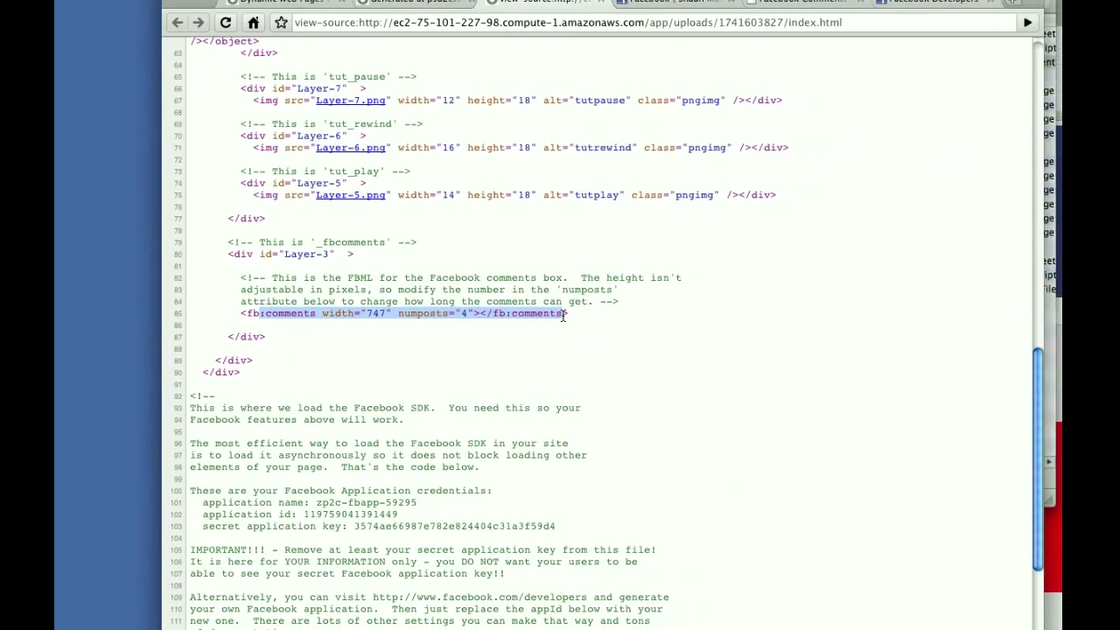
click(418, 323)
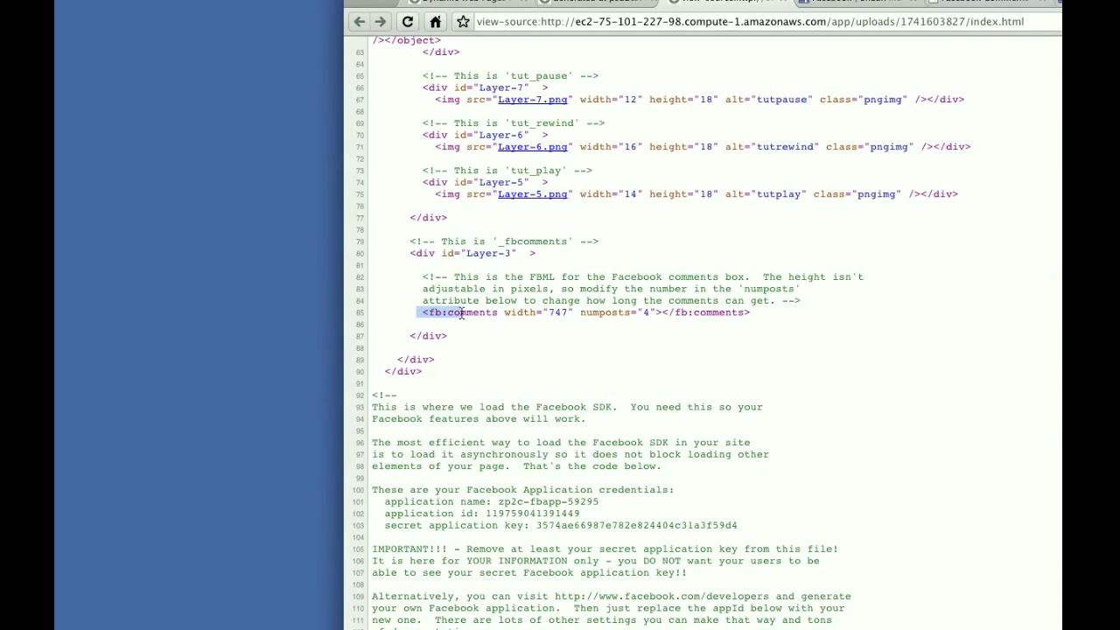
drag(461, 313, 753, 313)
click(653, 313)
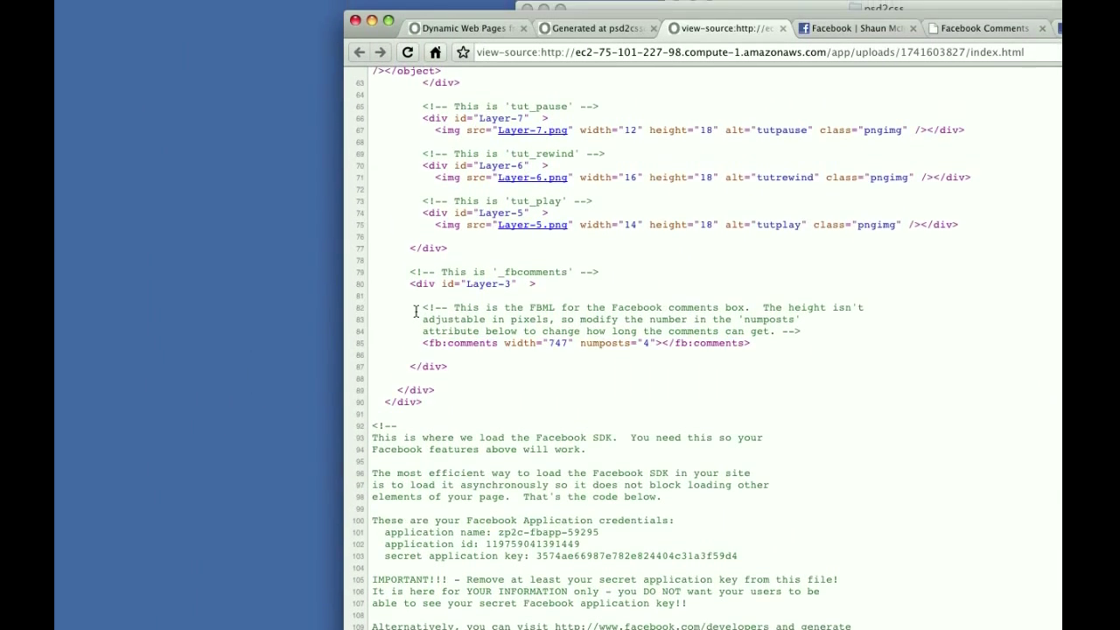
drag(418, 315, 750, 349)
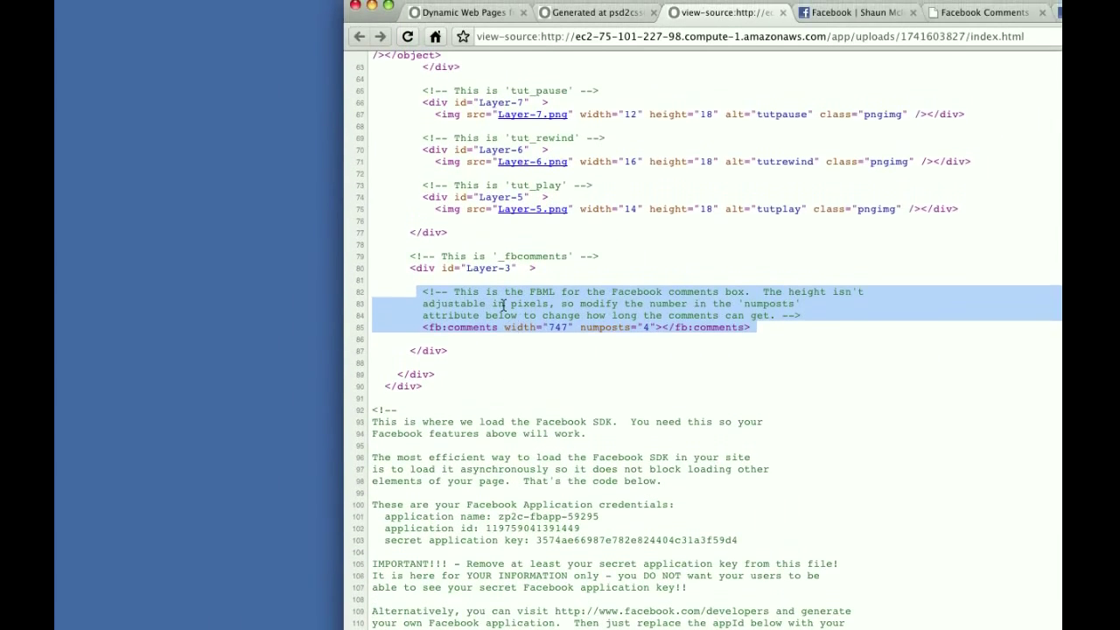
click(504, 303)
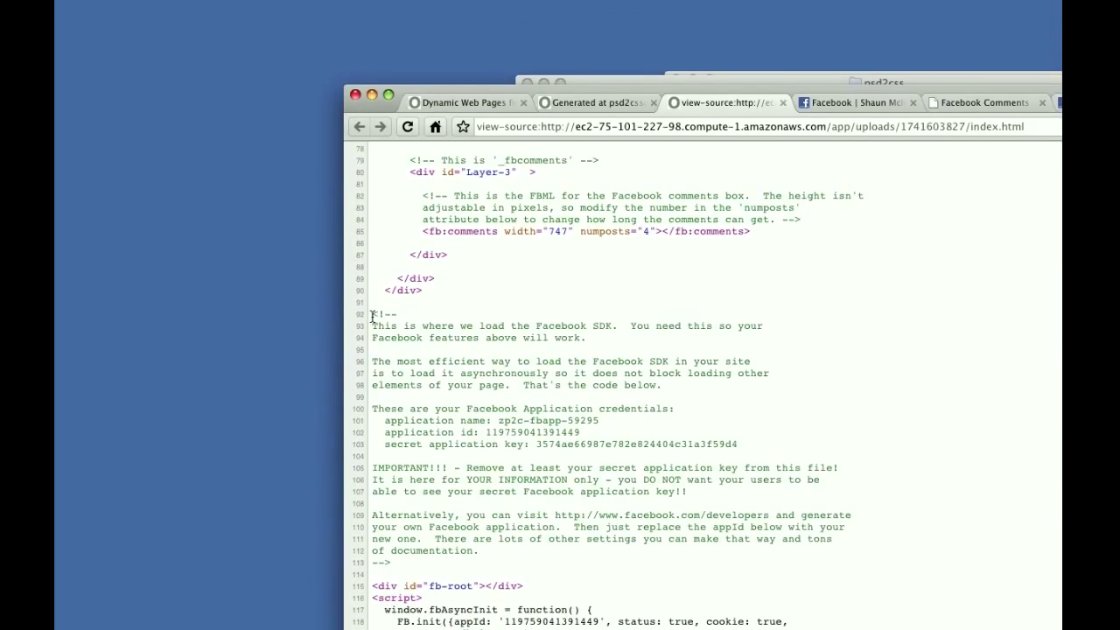
drag(371, 320, 575, 629)
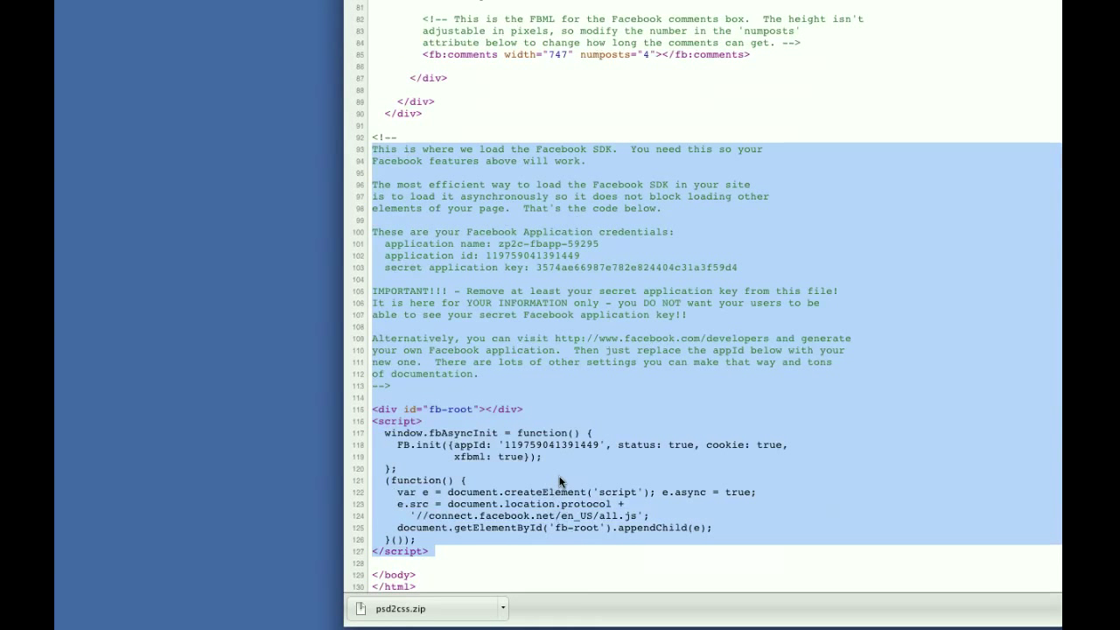
click(554, 432)
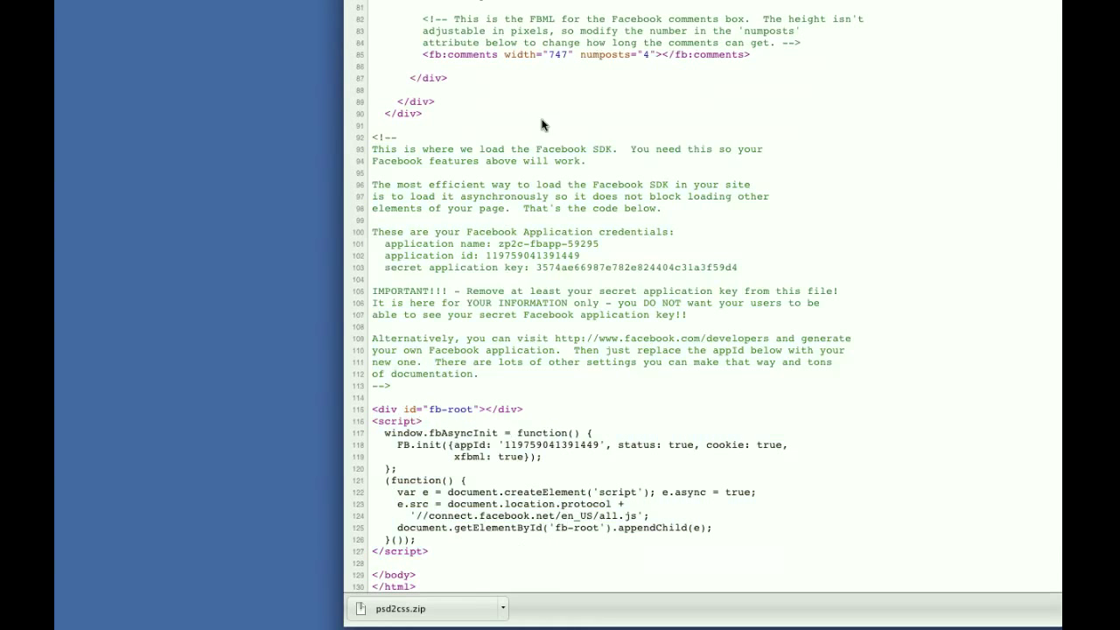
drag(372, 137, 482, 337)
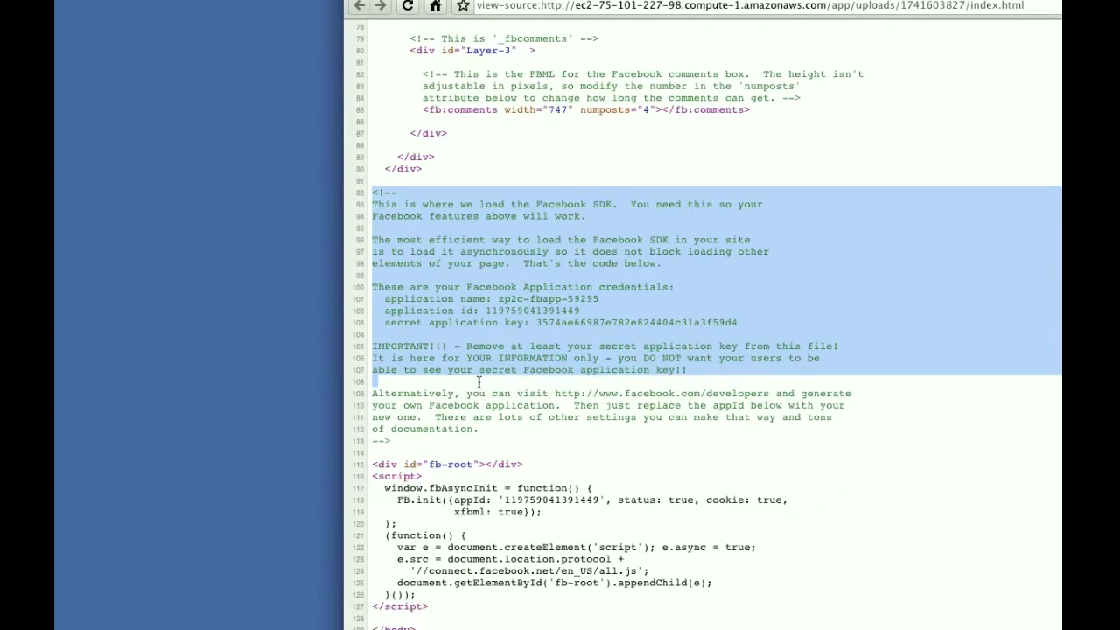
drag(482, 385, 498, 440)
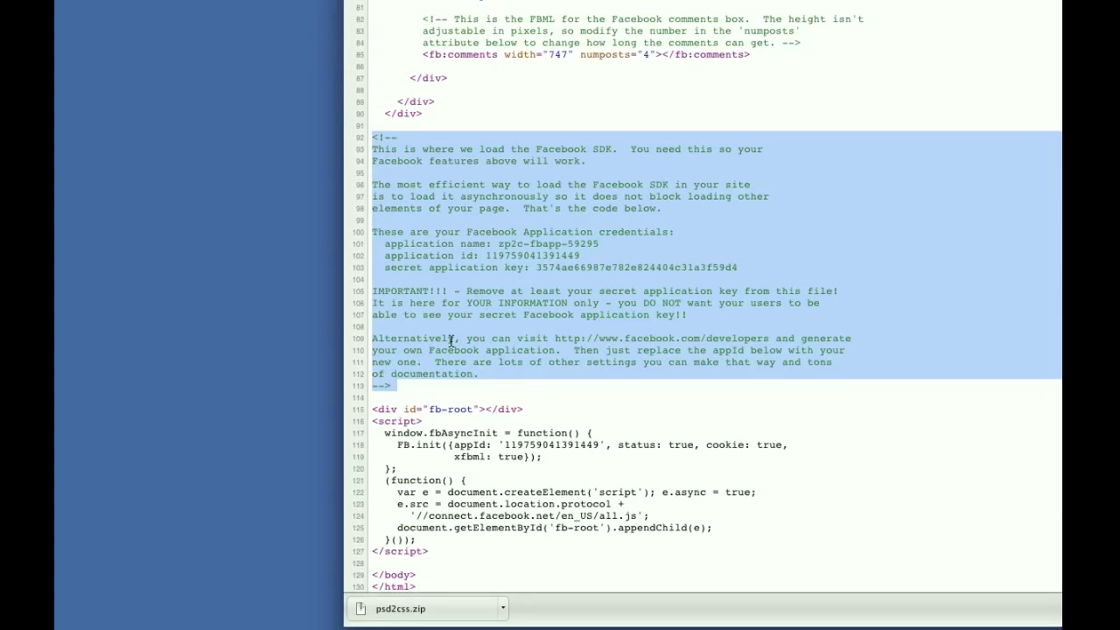
click(545, 273)
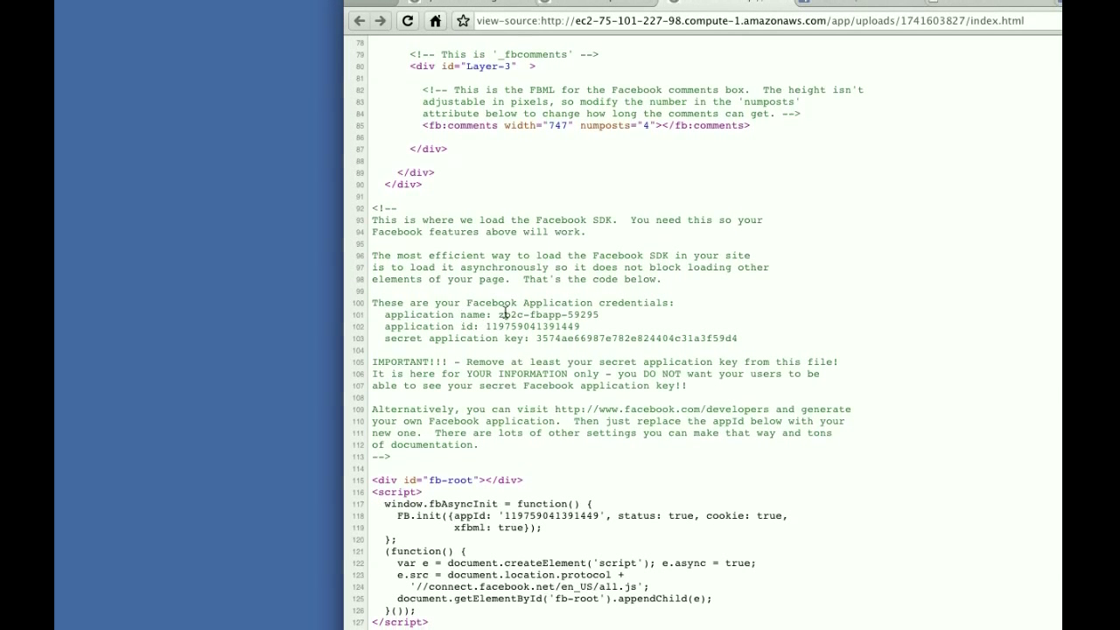
double_click(500, 315)
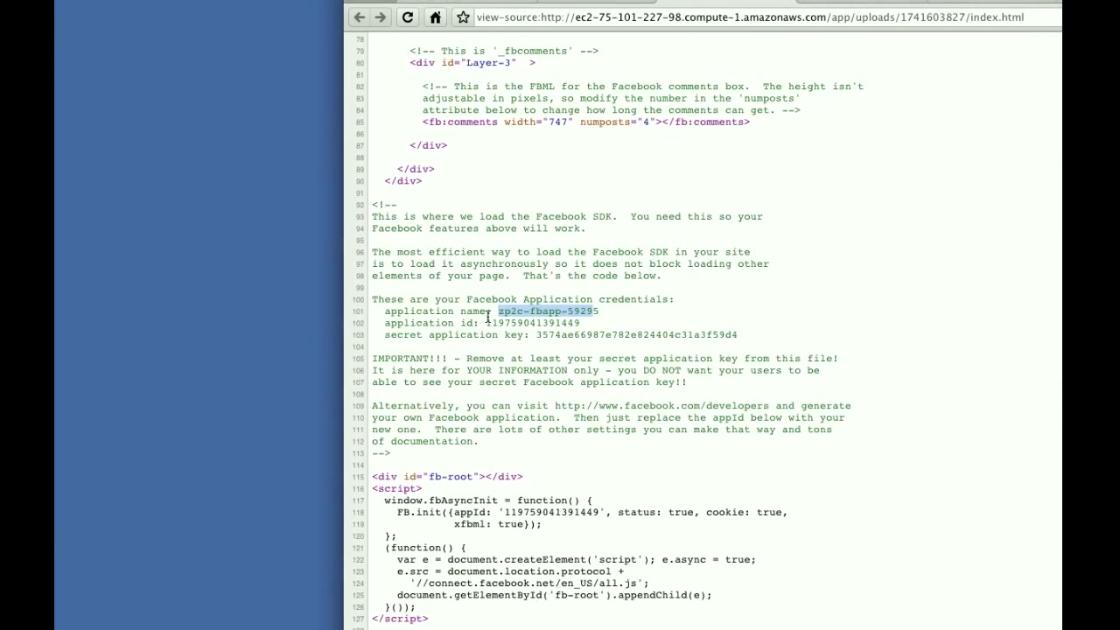
drag(489, 320, 581, 321)
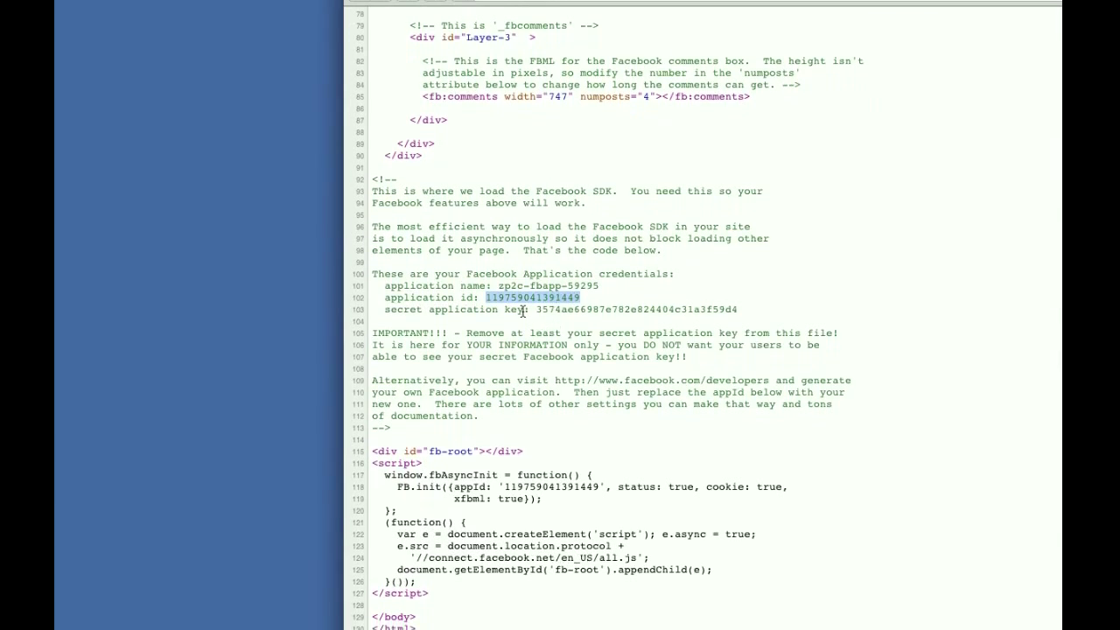
click(538, 330)
drag(538, 317, 738, 316)
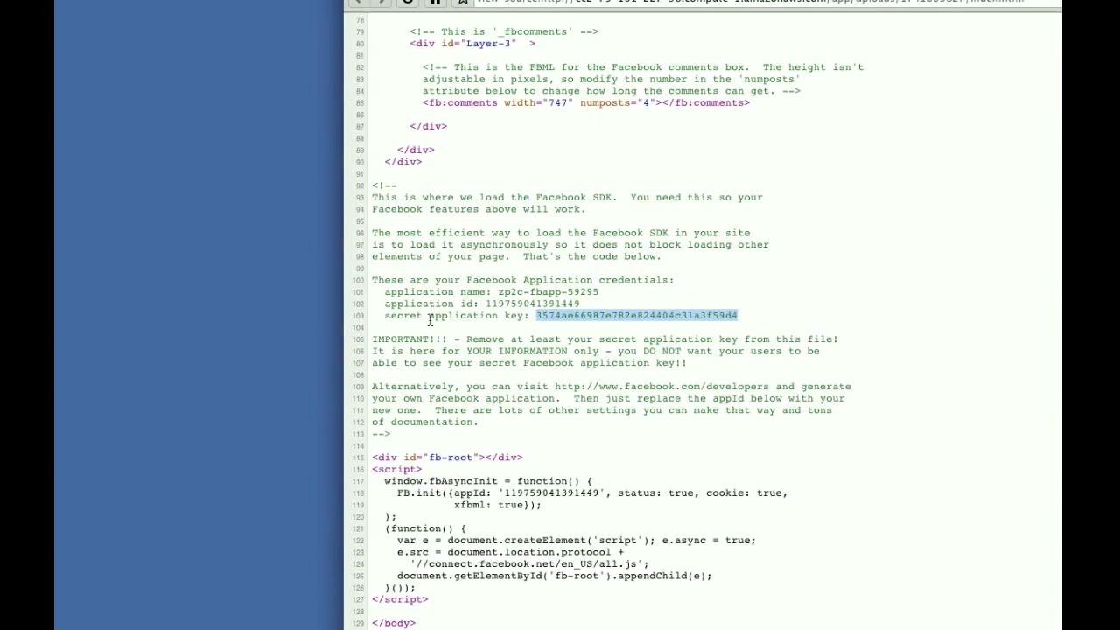
click(389, 313)
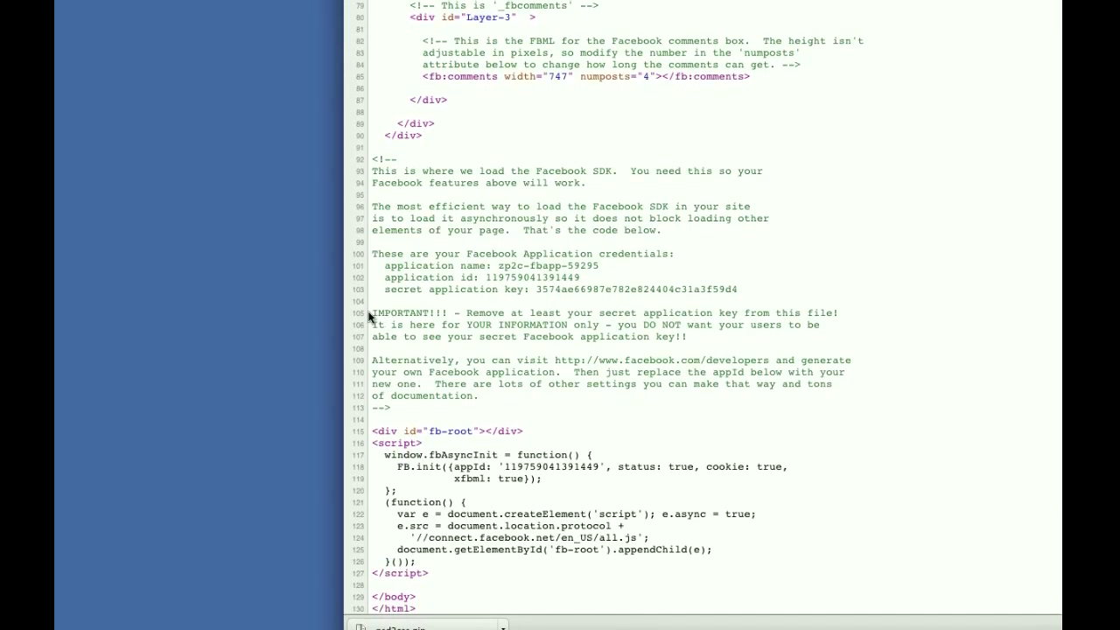
drag(369, 317, 822, 347)
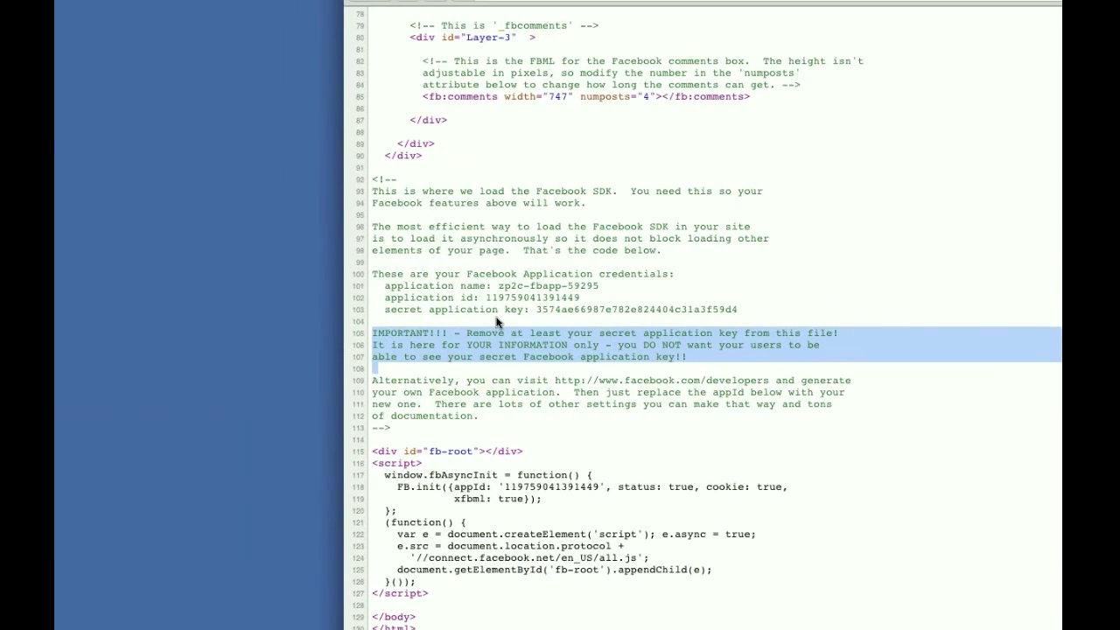
click(240, 282)
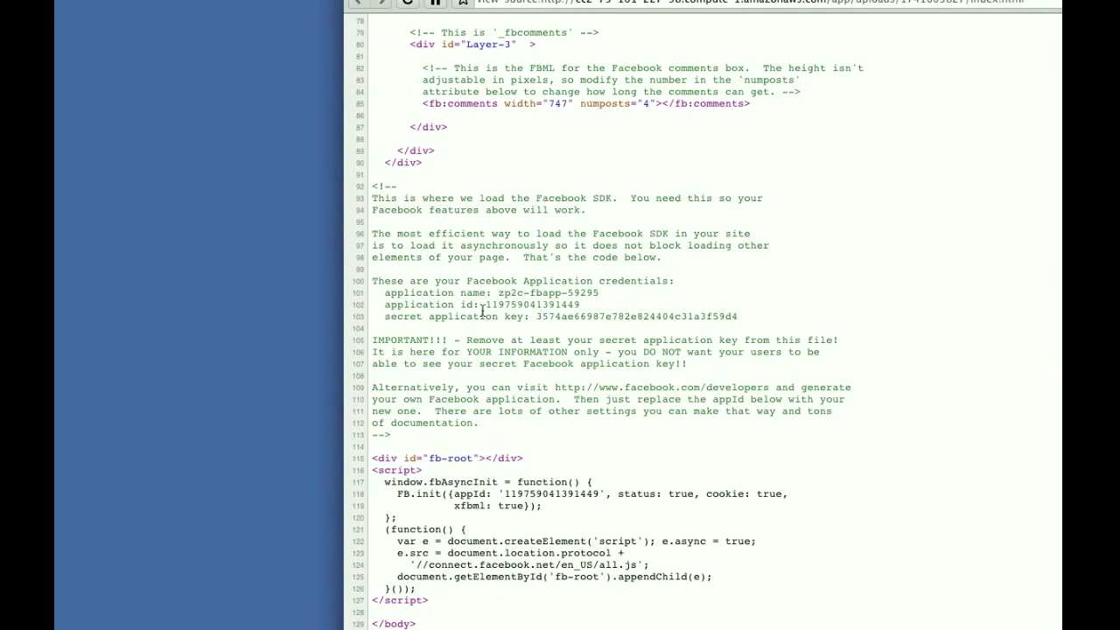
drag(385, 306, 674, 317)
click(599, 256)
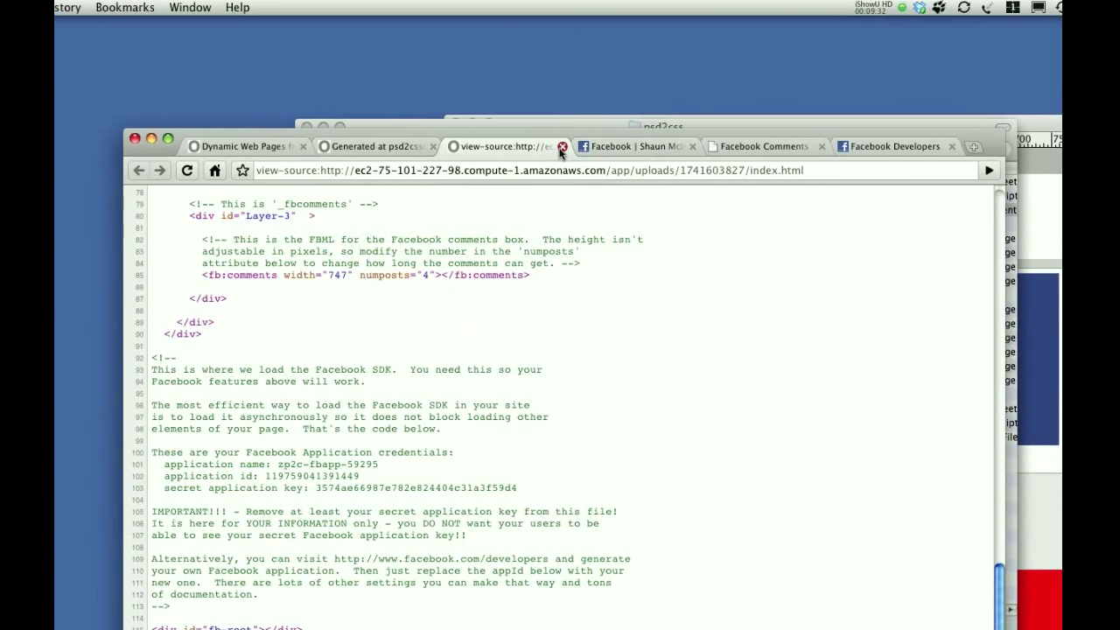
Step: Close the view-source tab to show the generated page with its posted comment
click(561, 147)
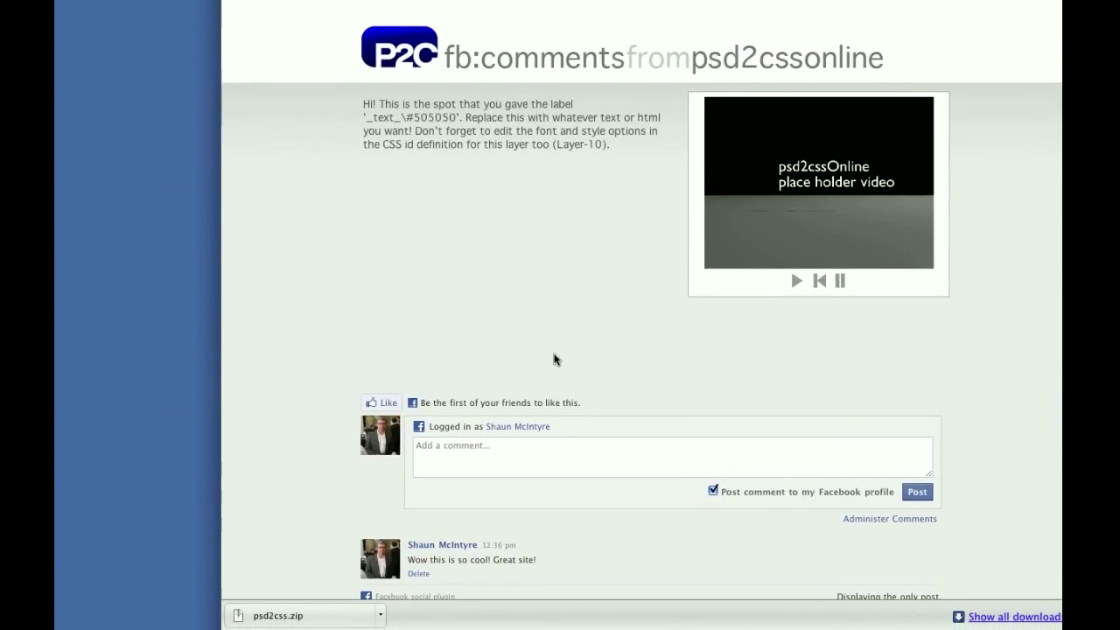